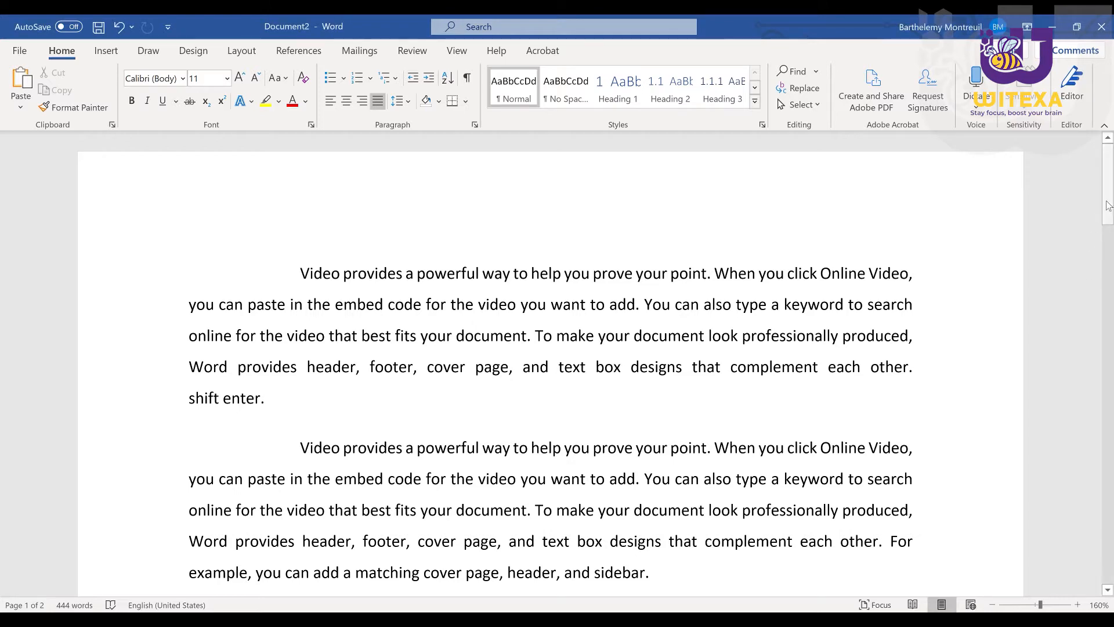
Add the title line "Titre du chapiter 1" as its own paragraph above the document's first paragraph
mouse_move(1108, 219)
left_mouse_down()
mouse_move(1109, 261)
mouse_move(1112, 216)
left_mouse_up()
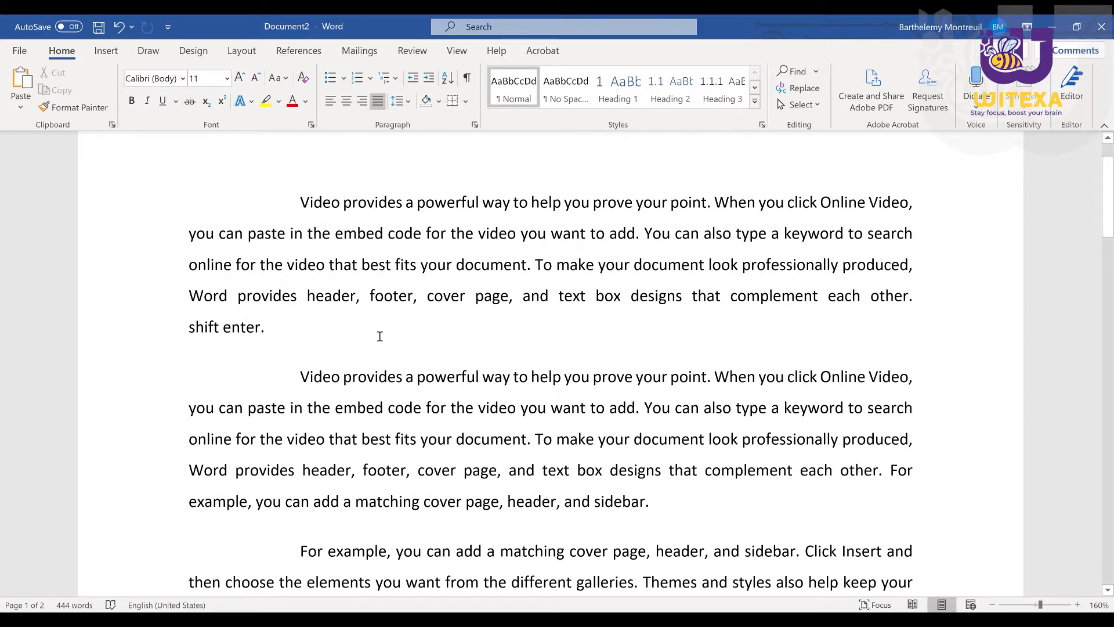
left_click(299, 202)
type("Titre du")
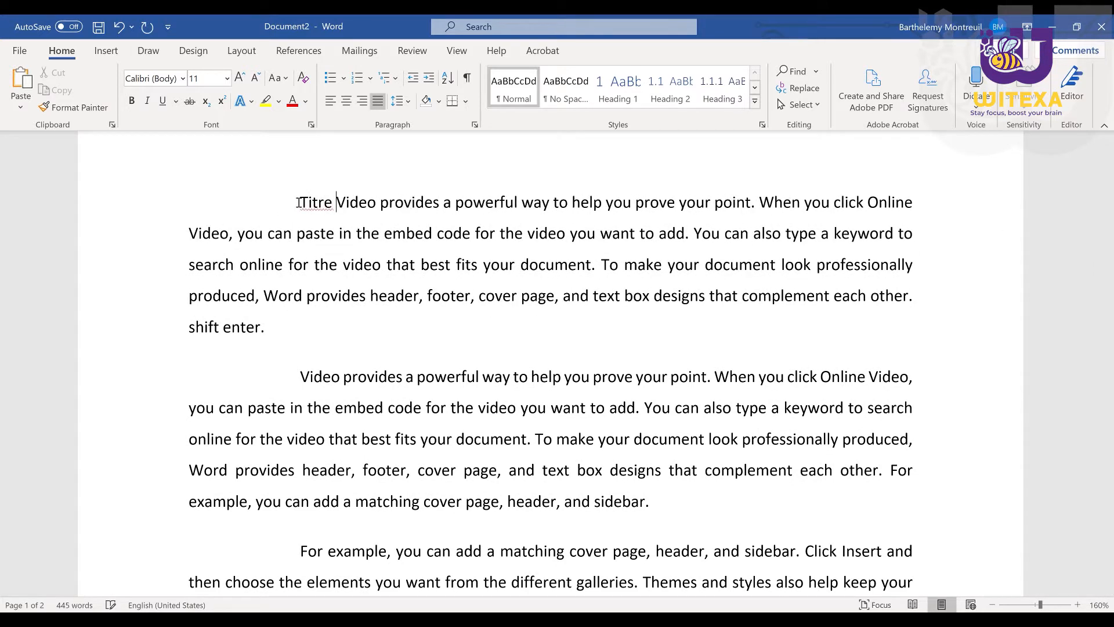
type(" chapit")
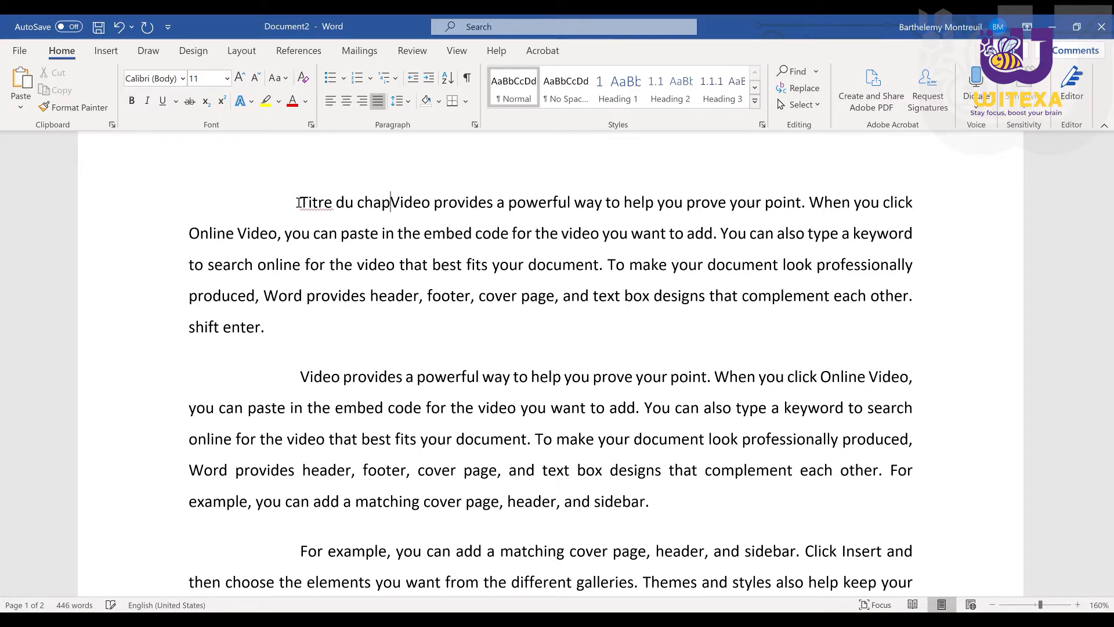
type("er 1")
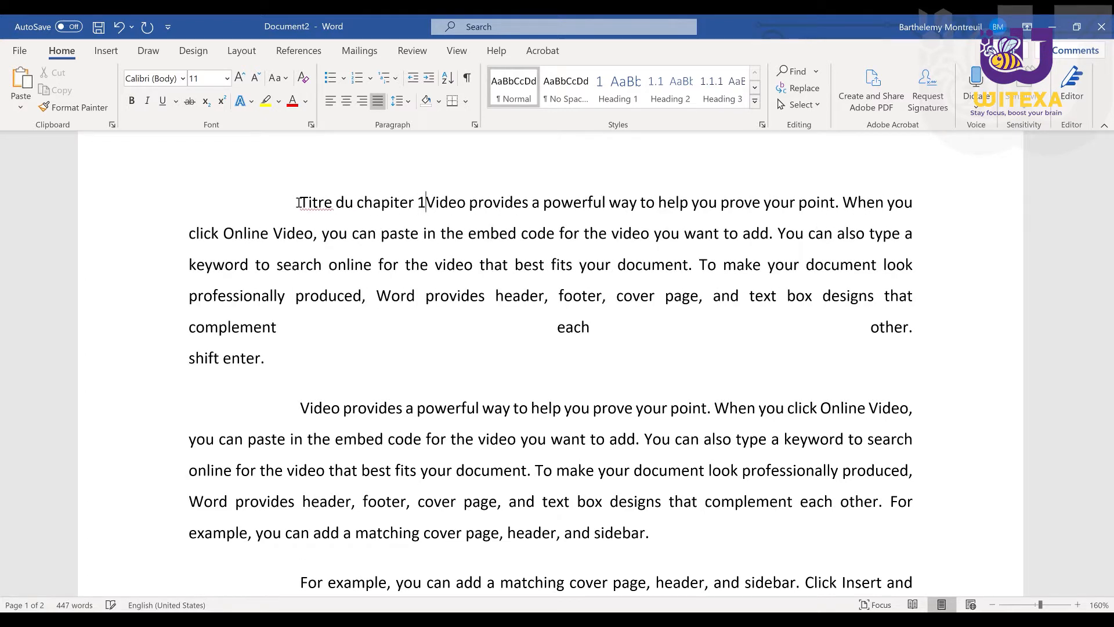
key("Return")
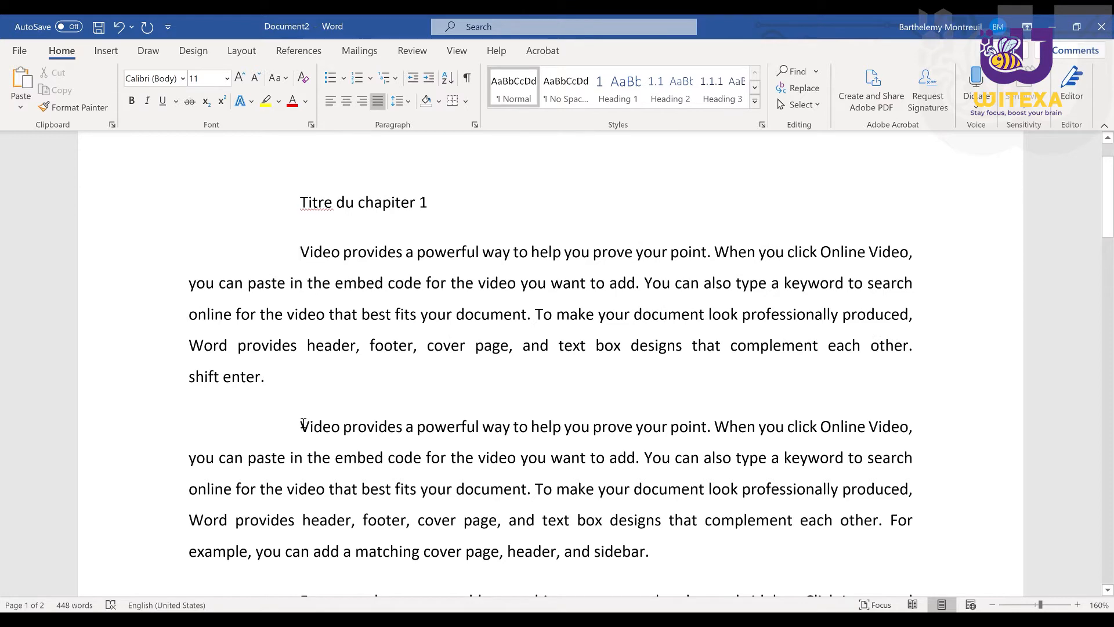
Add the line "Section 1 du Chapitre 1" as its own paragraph above the second body paragraph
type("Section 1")
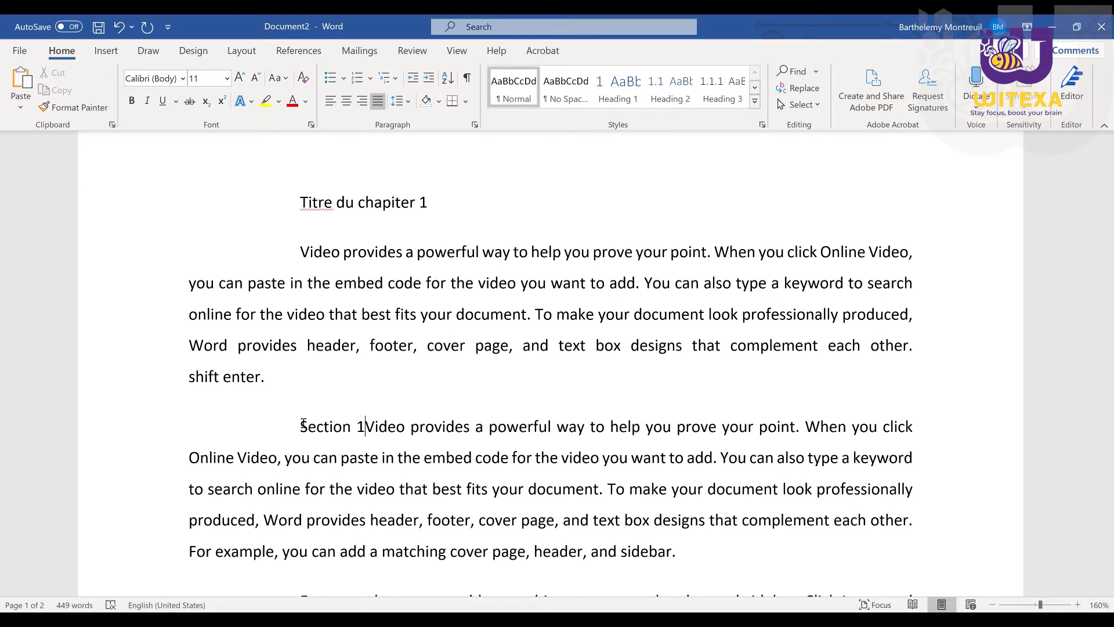
type(" du Chapitre 1")
key("Return")
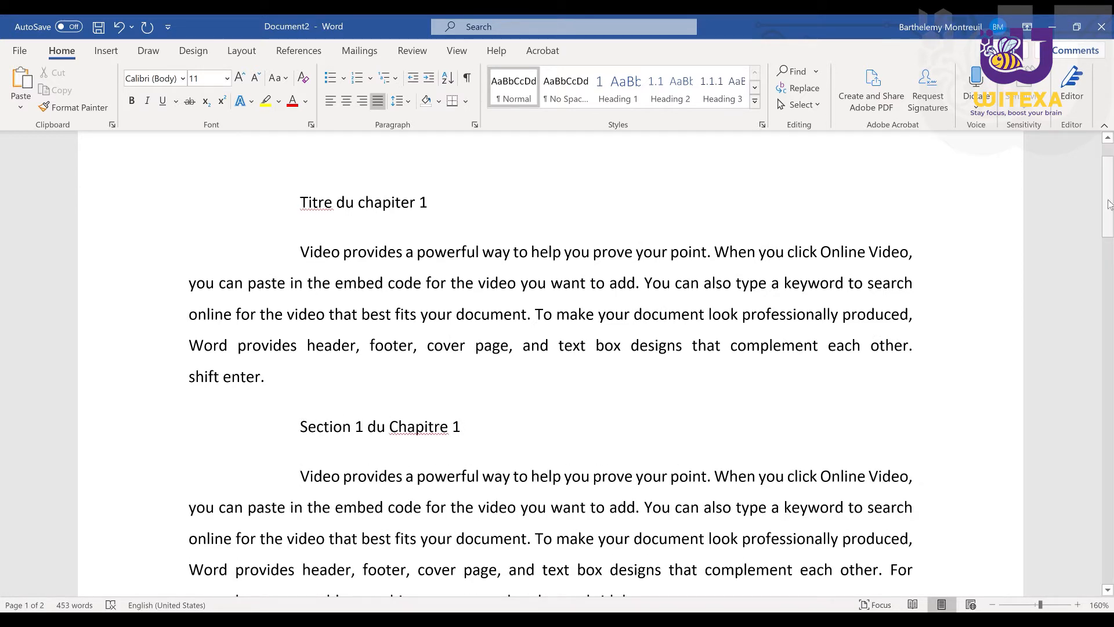
Add the line "Section 2 Chapitre 1" as its own paragraph above the body paragraph beginning "For example"
scroll(437, 382, "down", 5)
left_click(299, 378)
type("Section 2 u Cha")
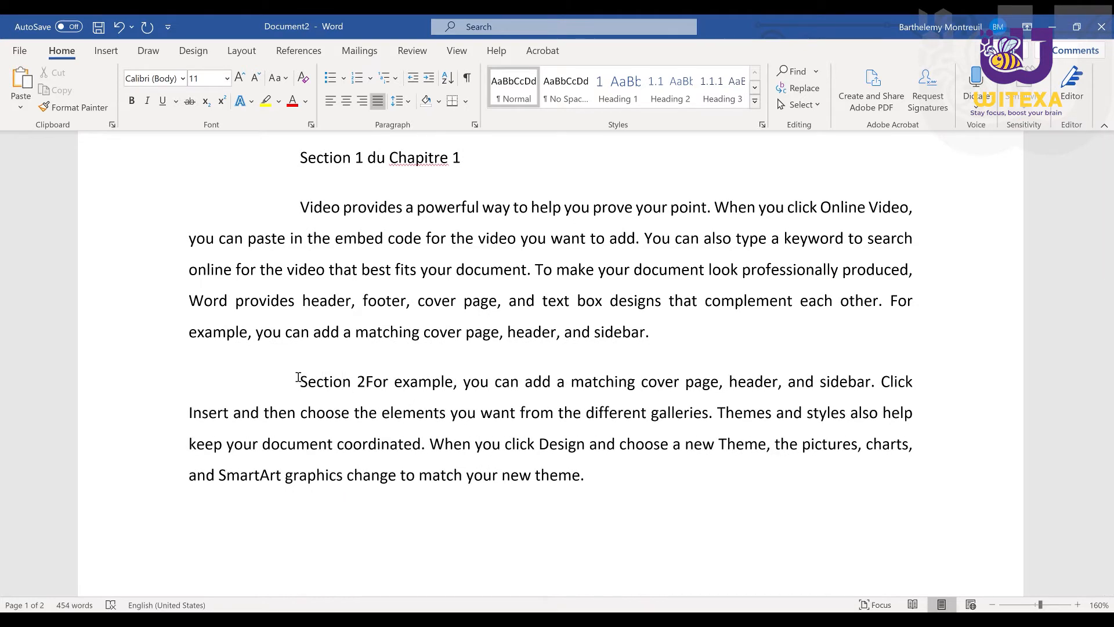
type("pitre 1")
key("Return")
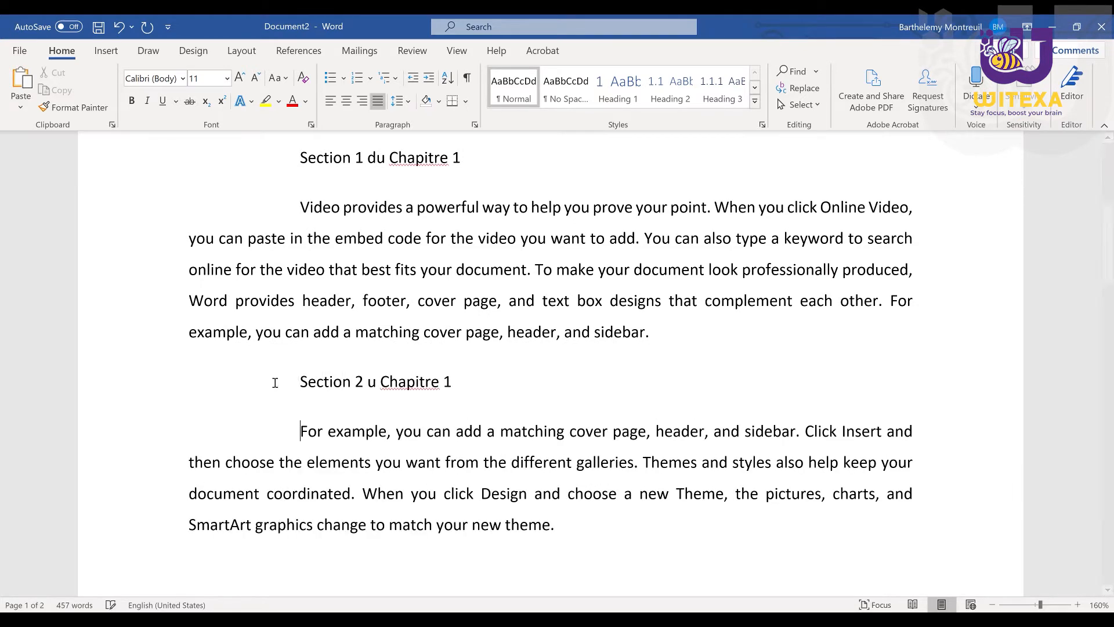
left_click(383, 382)
key("BackSpace")
key("BackSpace")
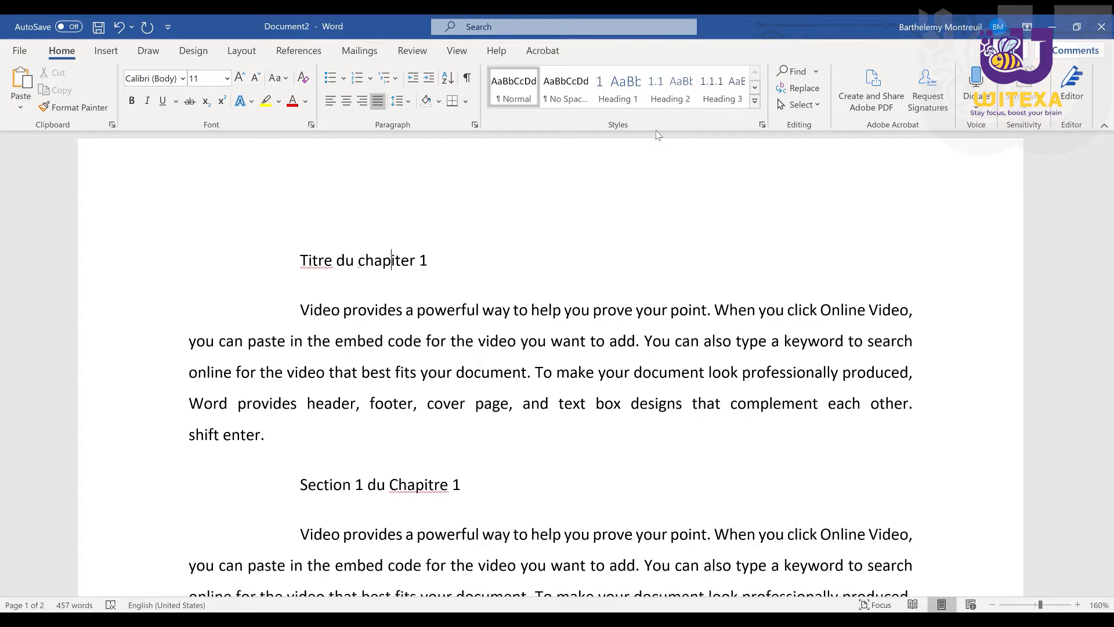
Modify the Heading 1 style to use the "Chapitre 1., Chapitre 2., Chapitre 3." numbering format
right_click(623, 88)
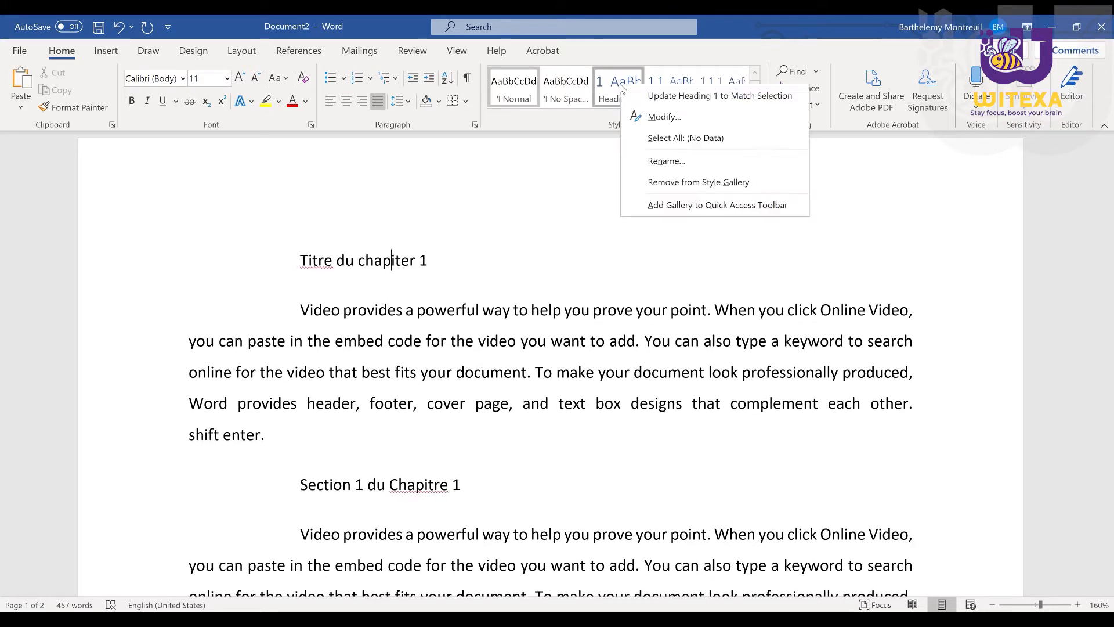
left_click(662, 117)
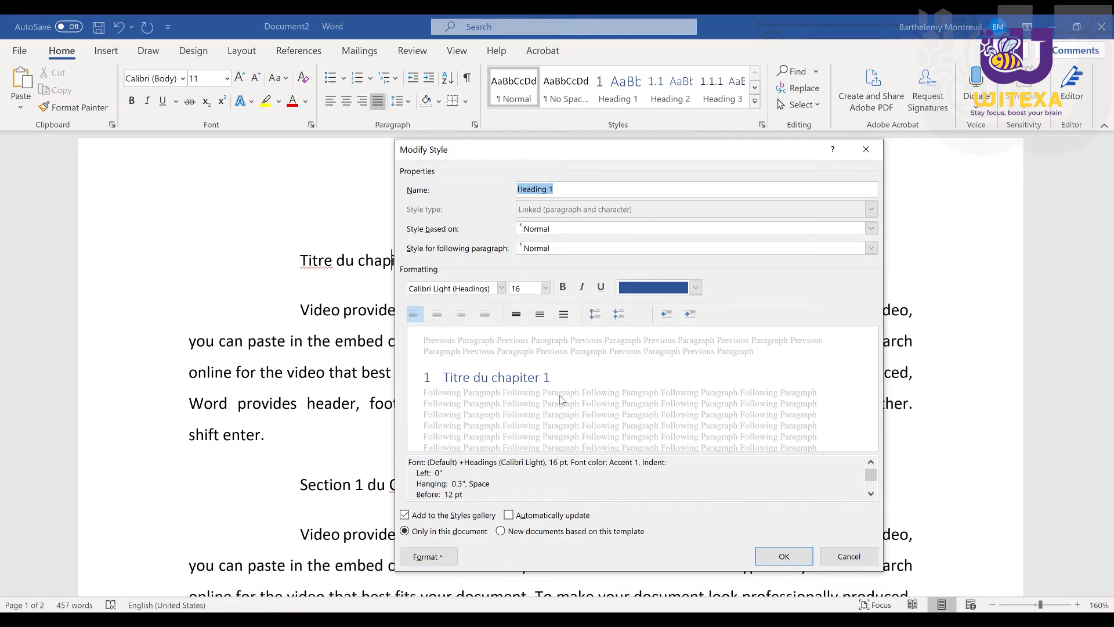
left_click(448, 555)
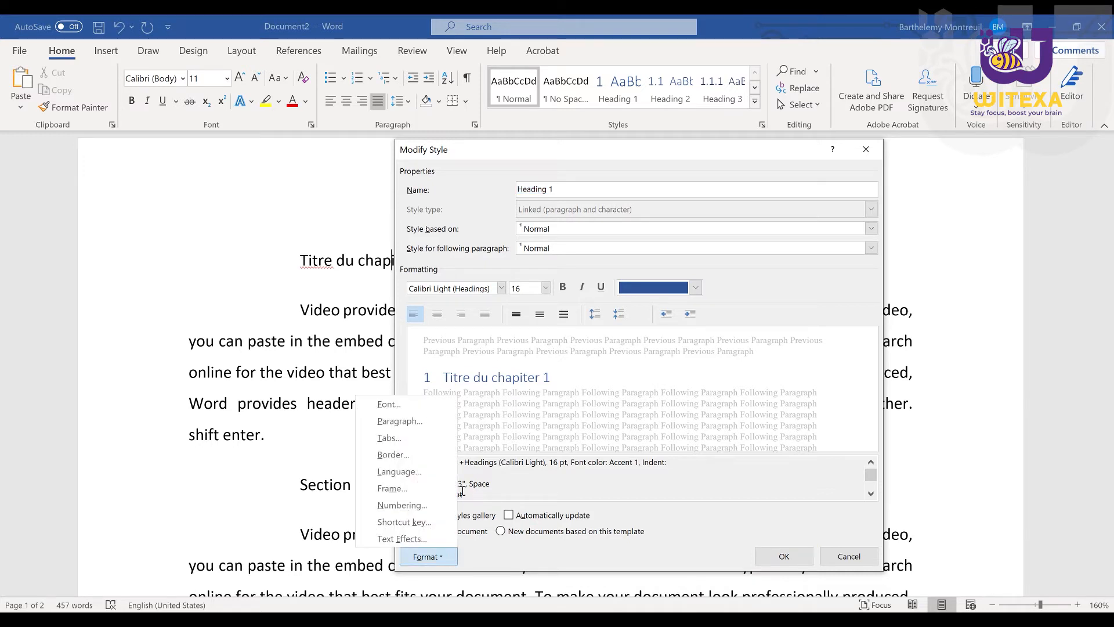
left_click(421, 505)
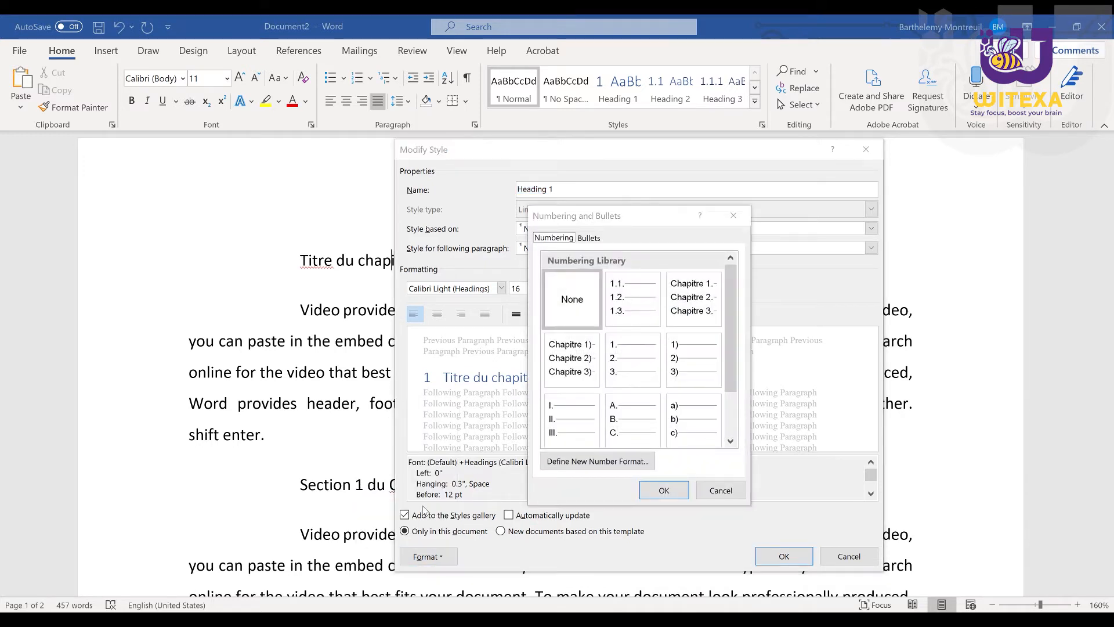
left_click(697, 309)
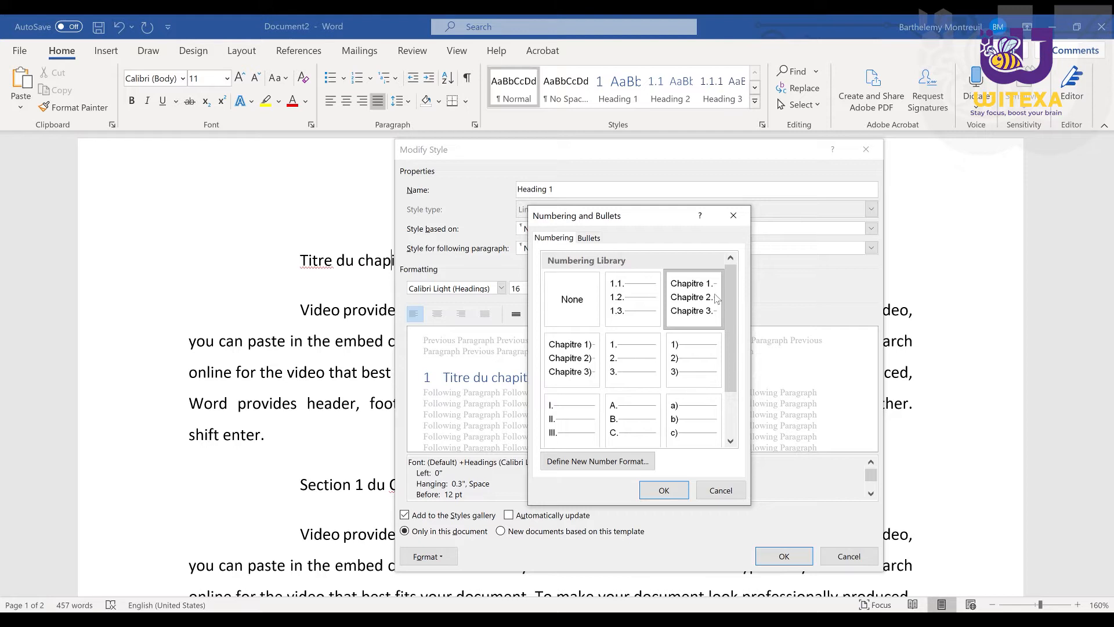
left_click(665, 489)
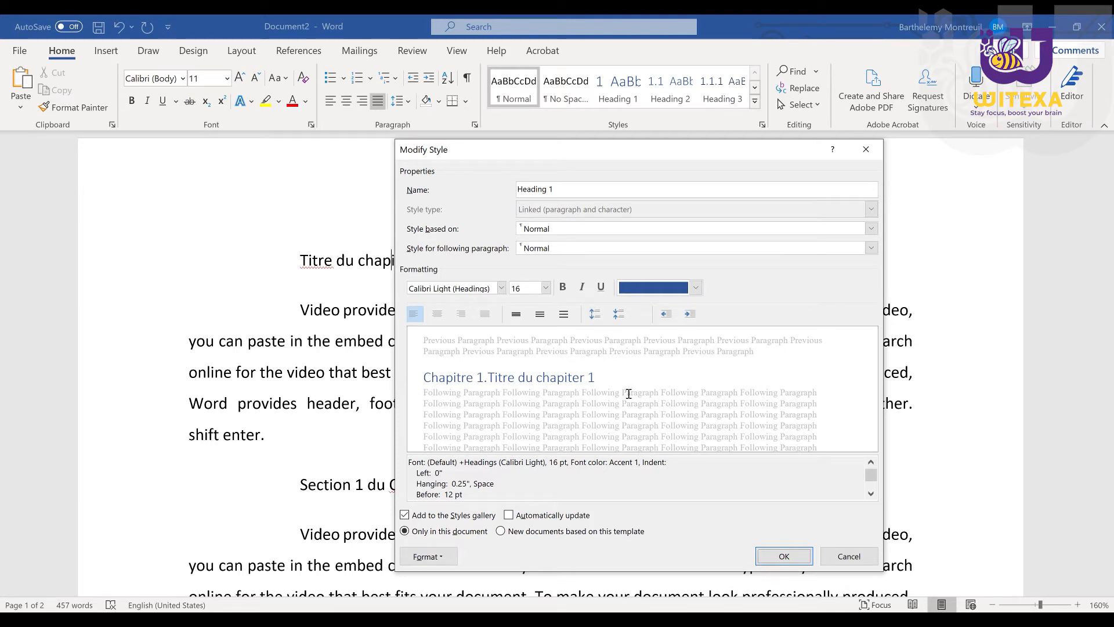
left_click(784, 556)
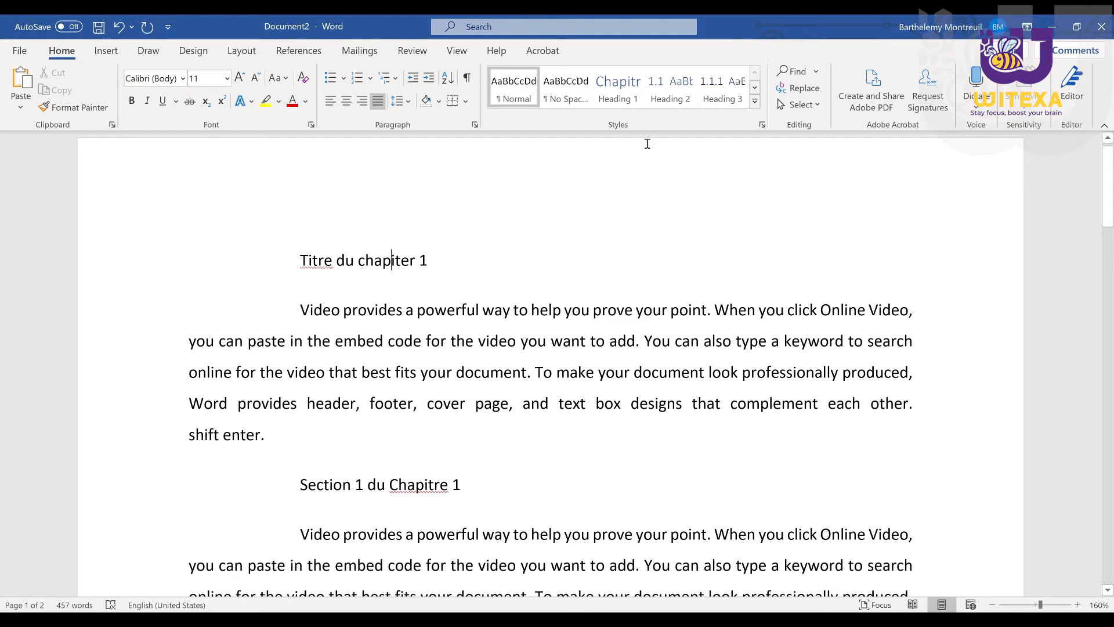
Apply the Heading 1 style to the chapter 1 title and Heading 2 to both of its section titles
left_click(625, 102)
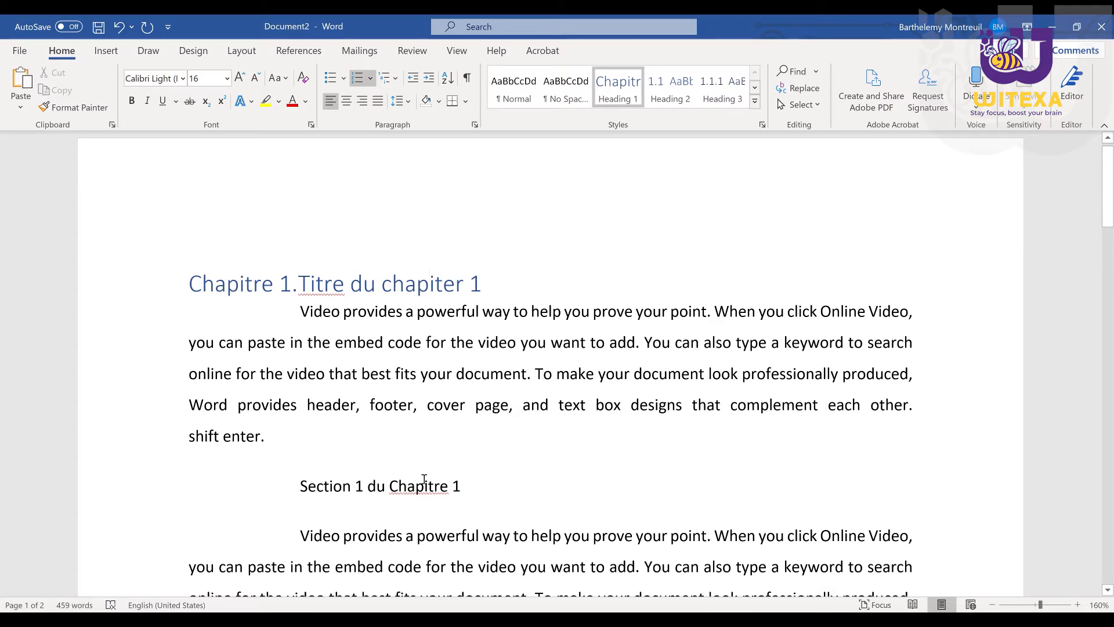
left_click(407, 488)
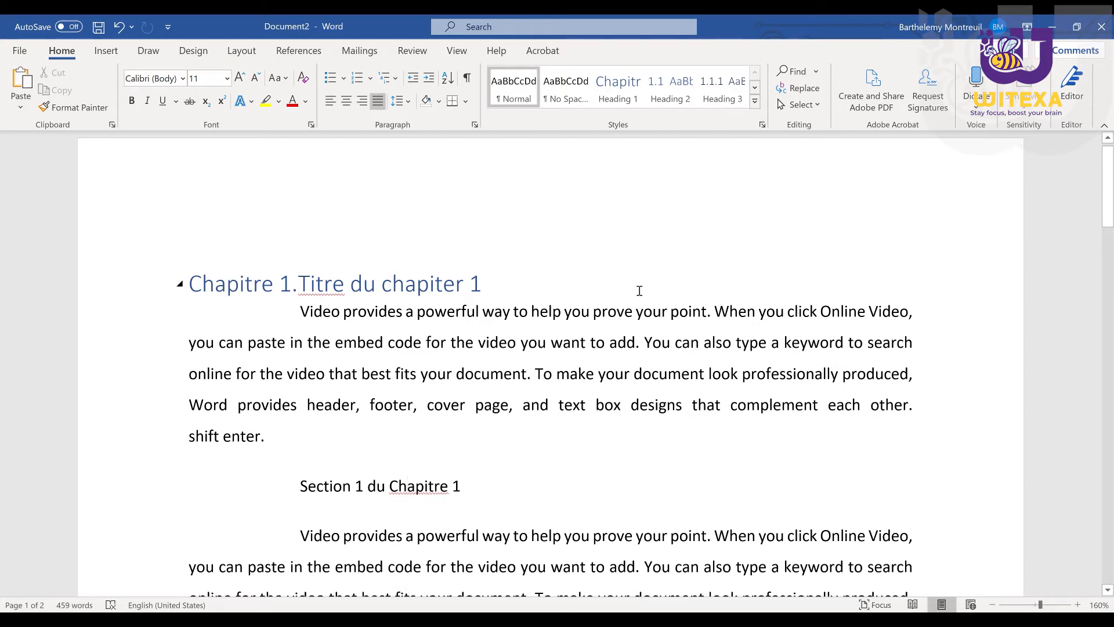
left_click(662, 86)
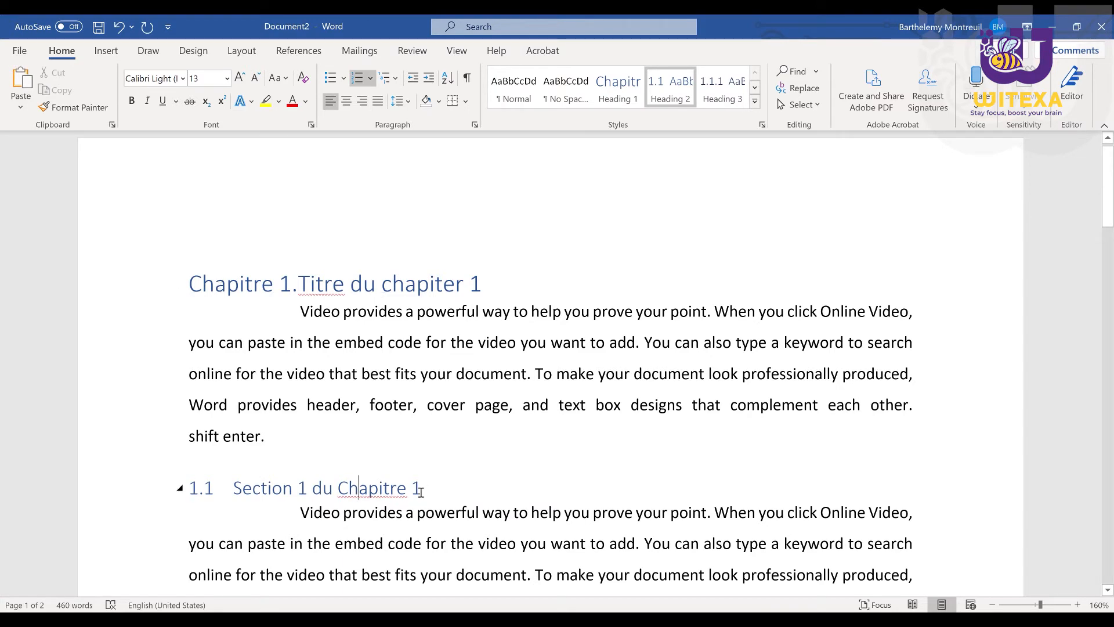
left_click_drag(1108, 192, 1108, 258)
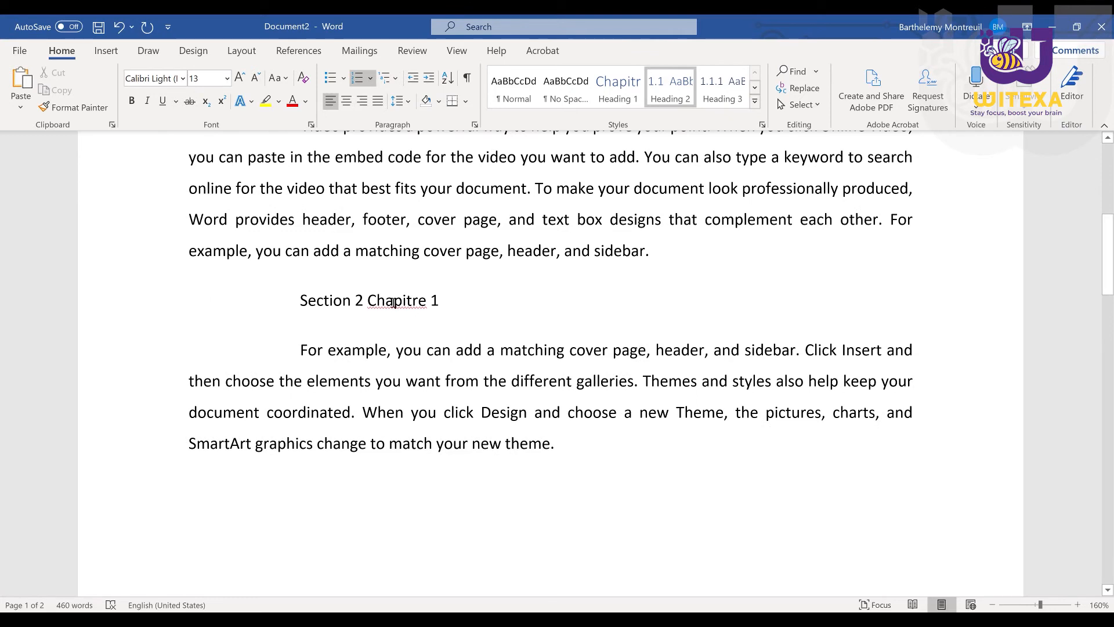
left_click(394, 302)
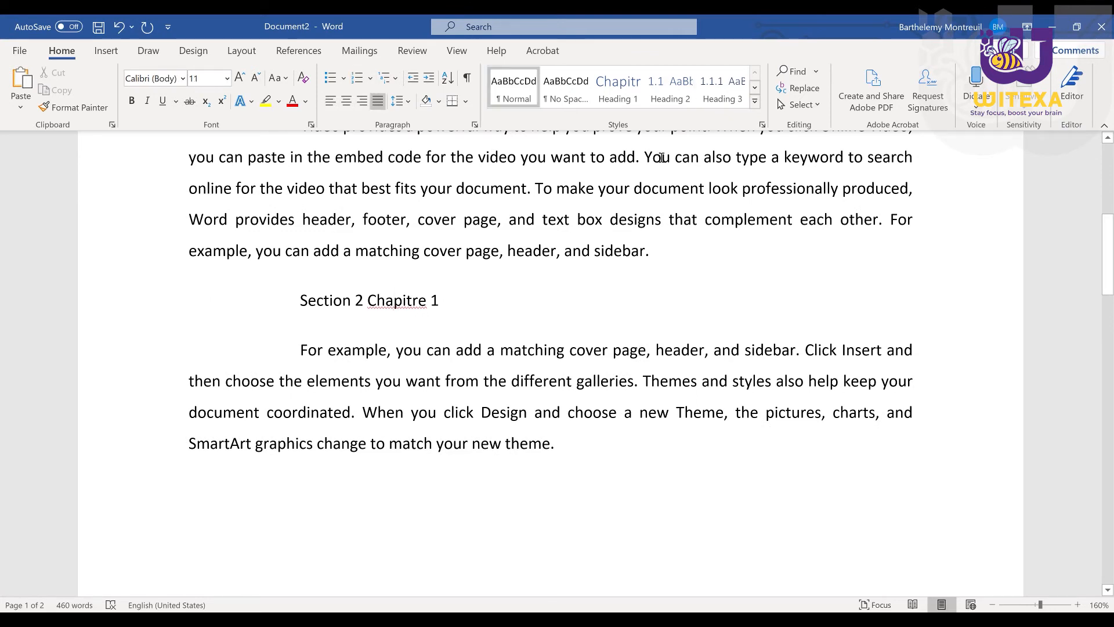
left_click(671, 93)
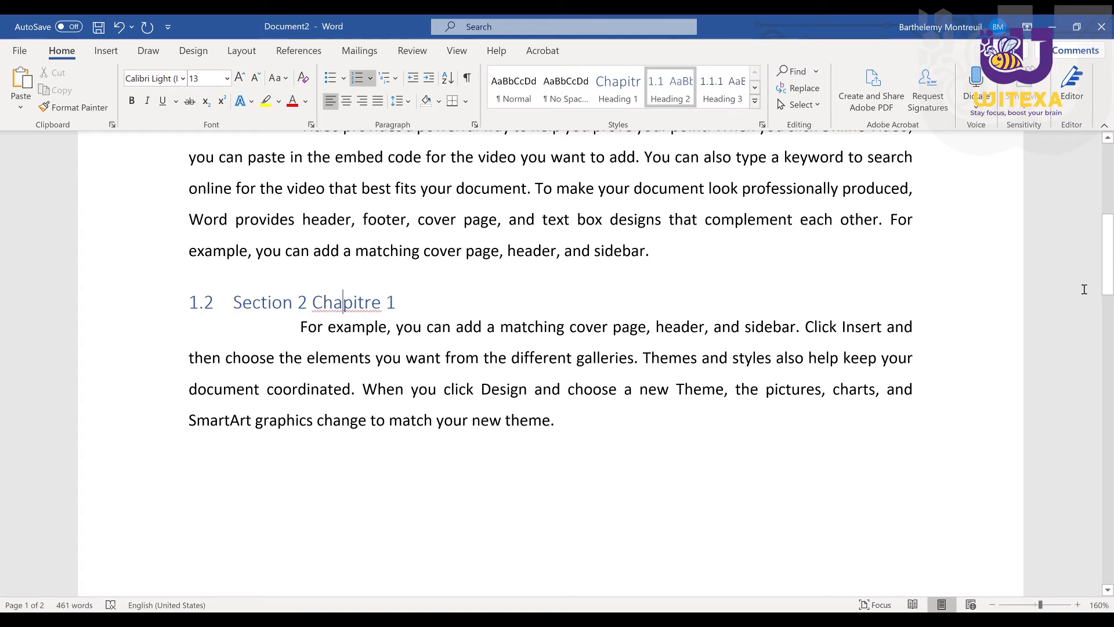
Insert a blank page after the section 2 text and generate sample paragraphs on it with =rand(3,5)
left_click_drag(1109, 277, 1110, 318)
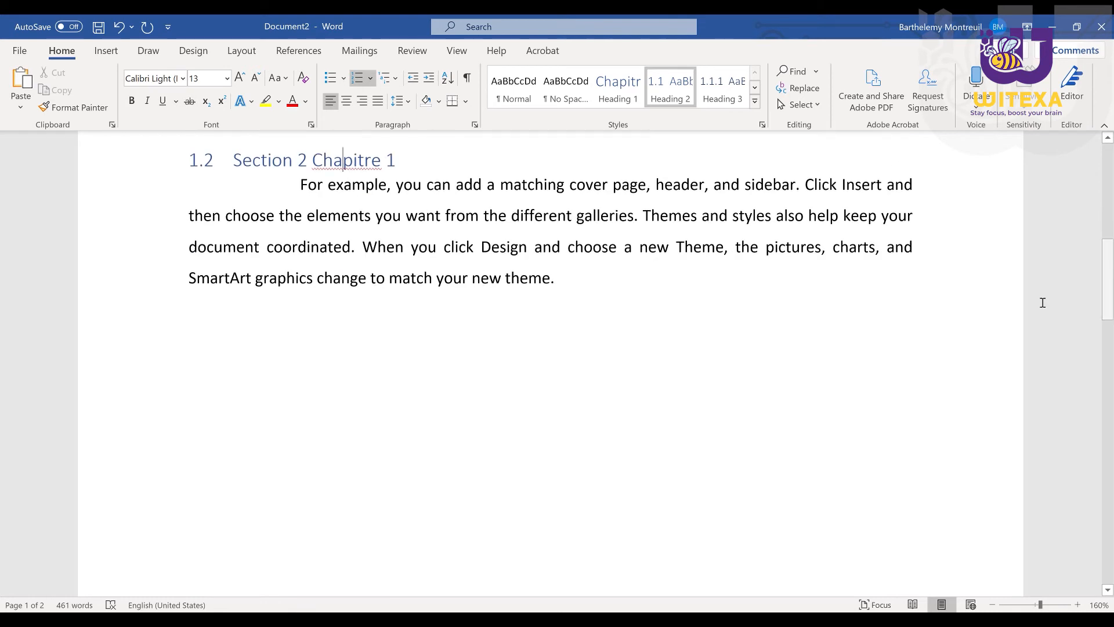
left_click(572, 281)
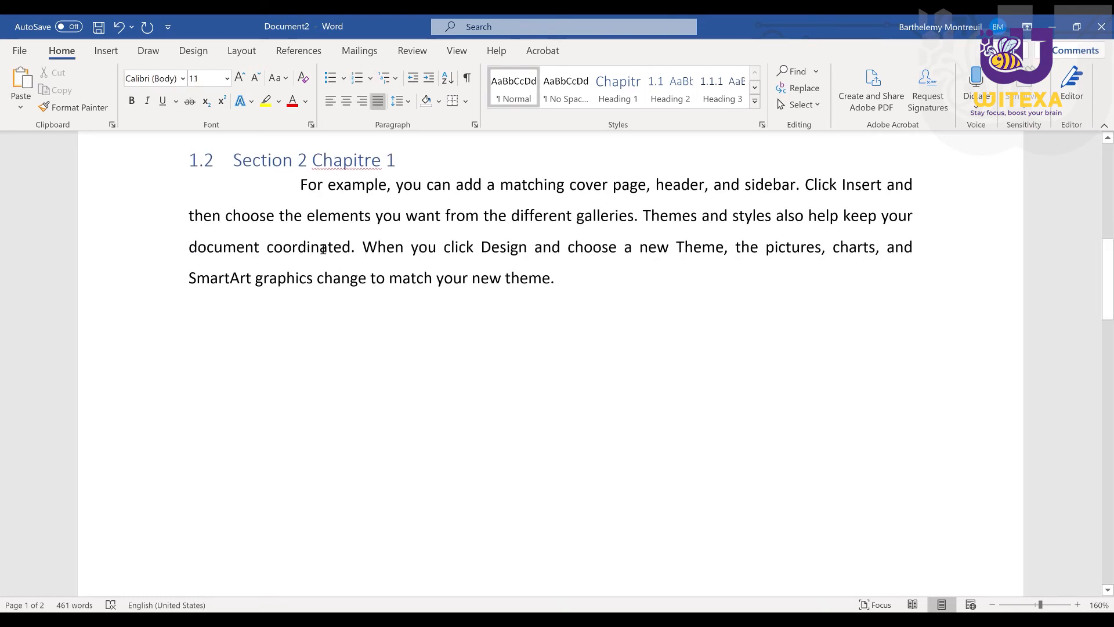
left_click(104, 57)
left_click(54, 88)
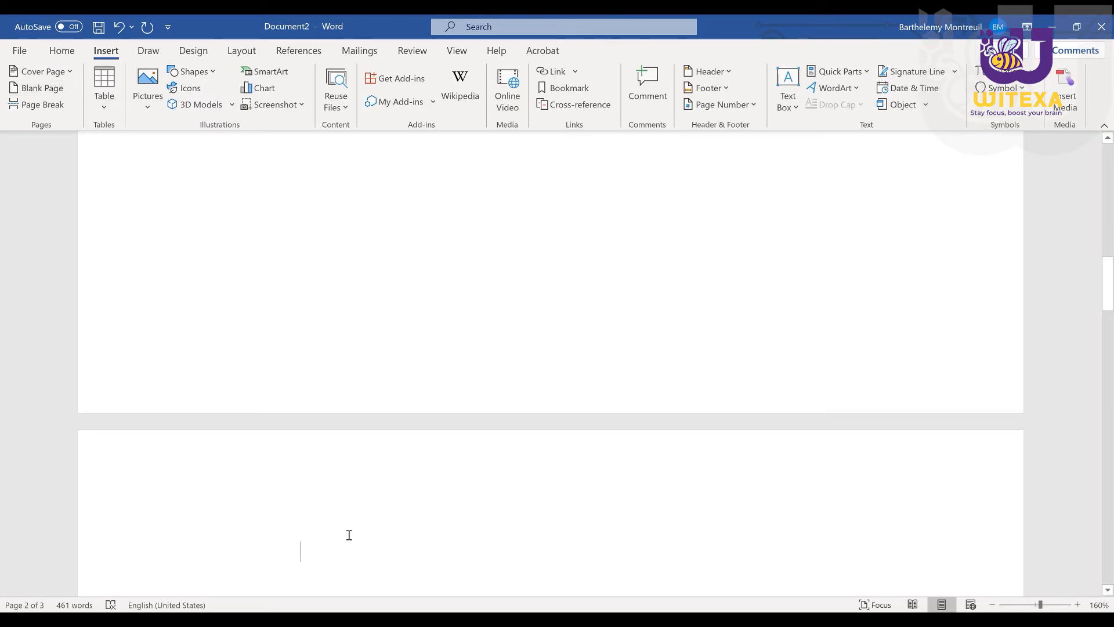
type("=rand")
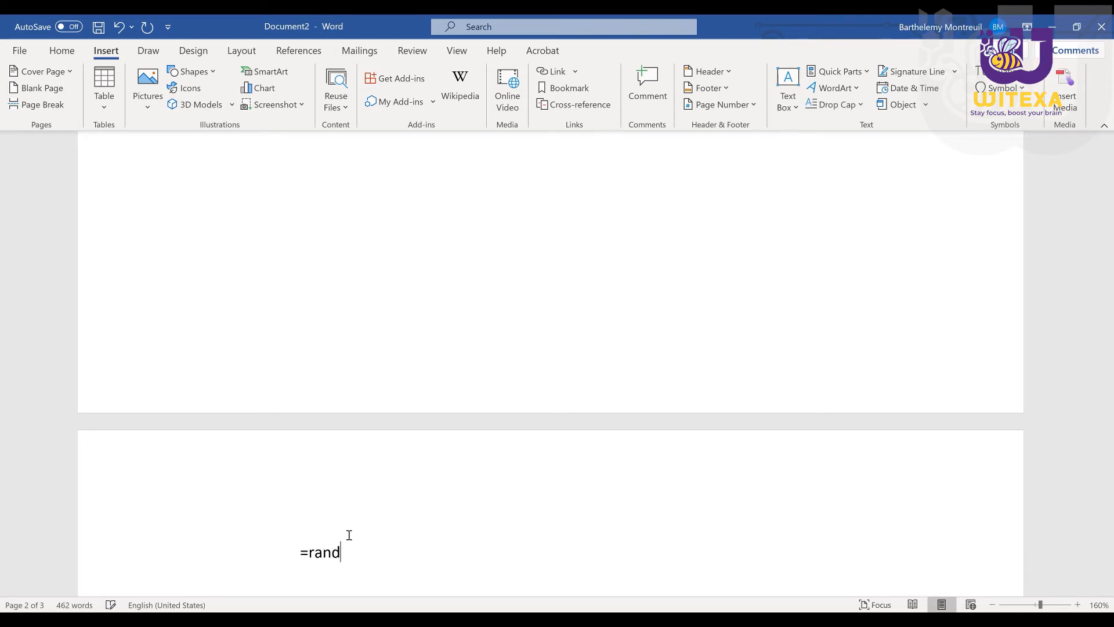
type("(3,5)")
key("Return")
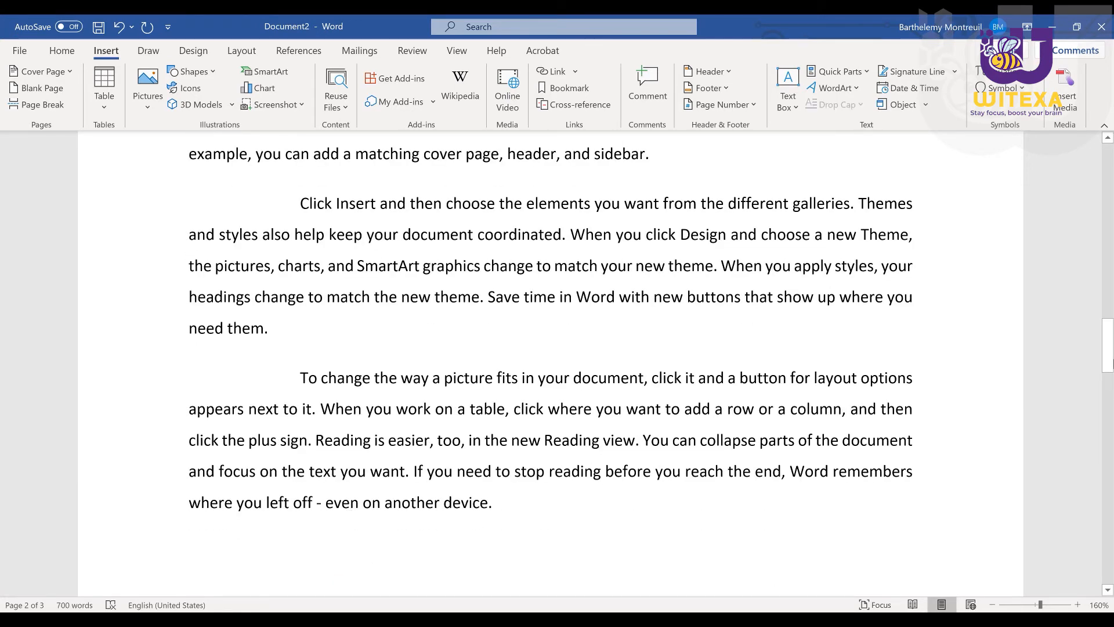
Add the title "Titre du Chapitre 2" above the new page's first paragraph and apply the Heading 1 style to it
left_click_drag(1109, 363, 1110, 321)
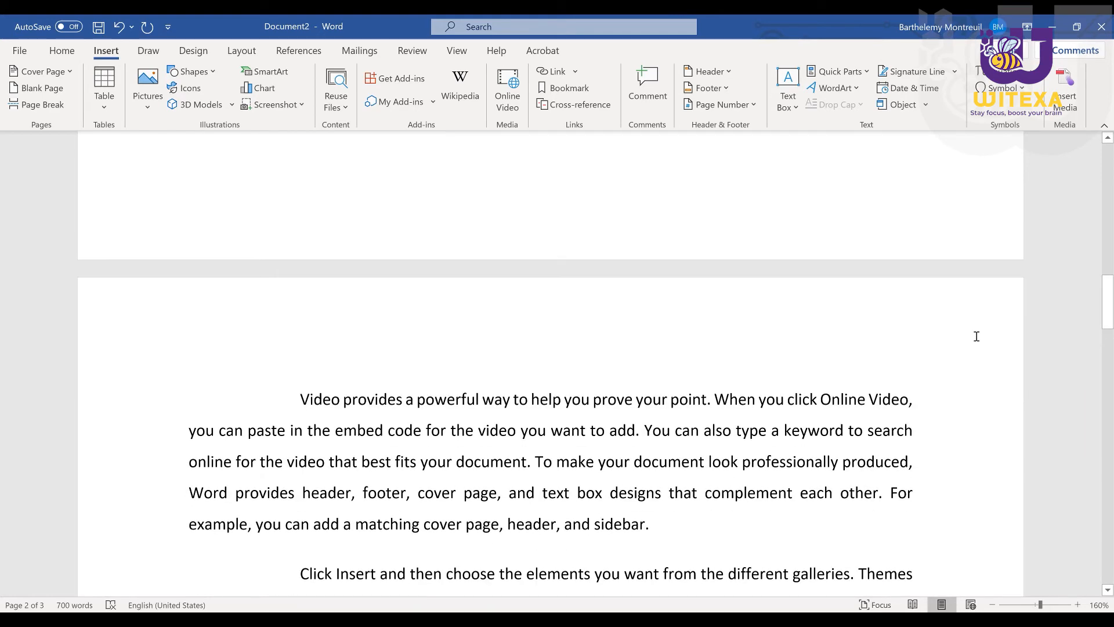
double_click(303, 399)
left_click(302, 399)
type("Titre du Chapitre 2")
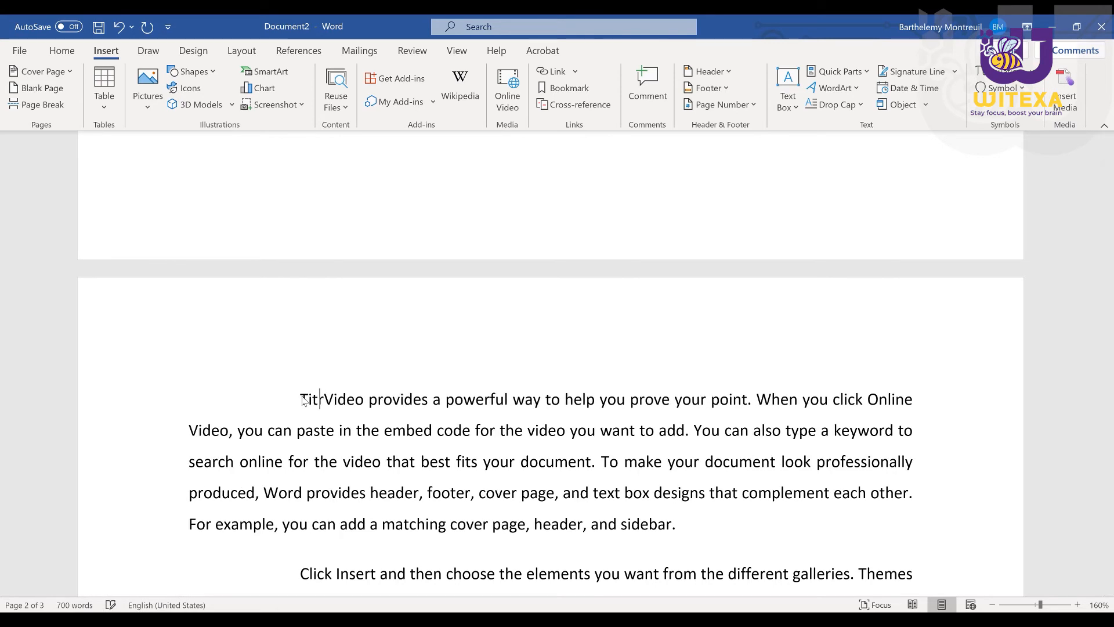
key("Return")
left_click(320, 397)
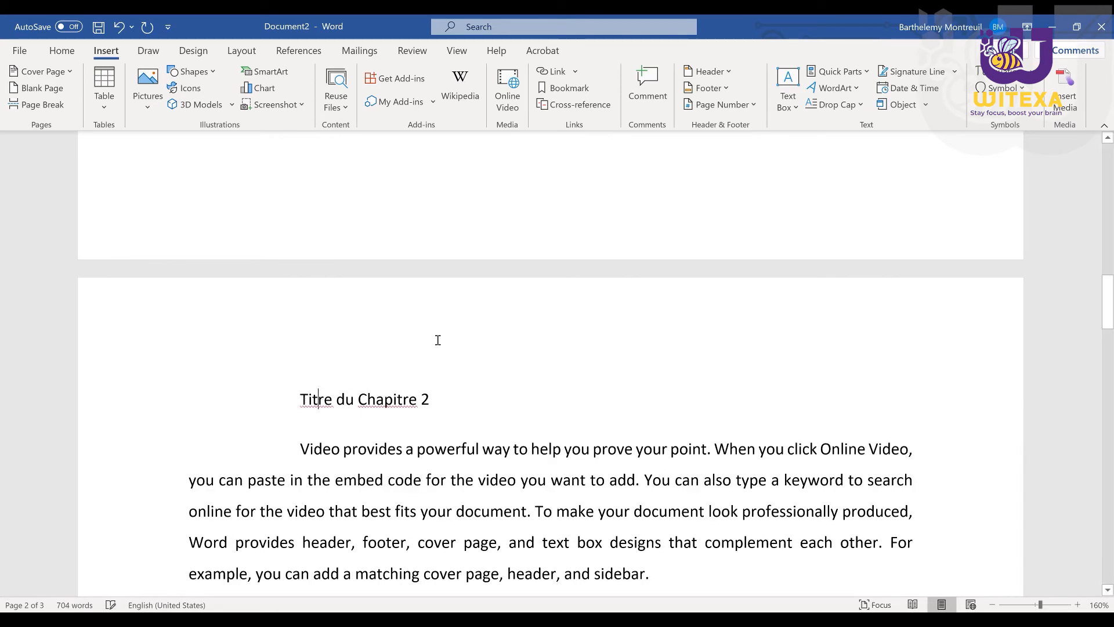
left_click(63, 52)
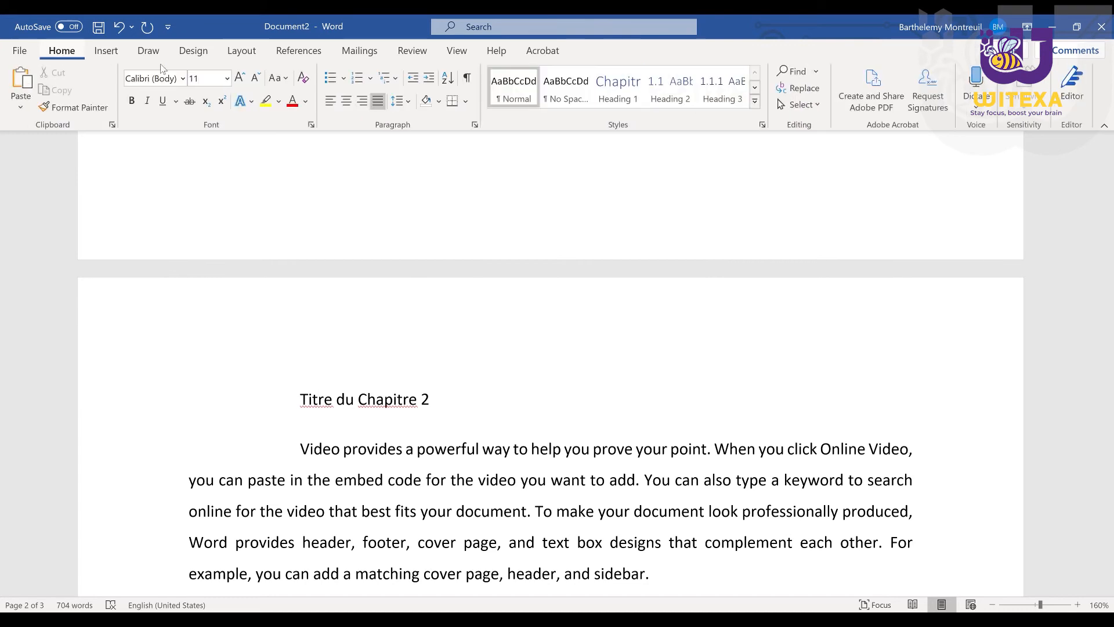
left_click(619, 88)
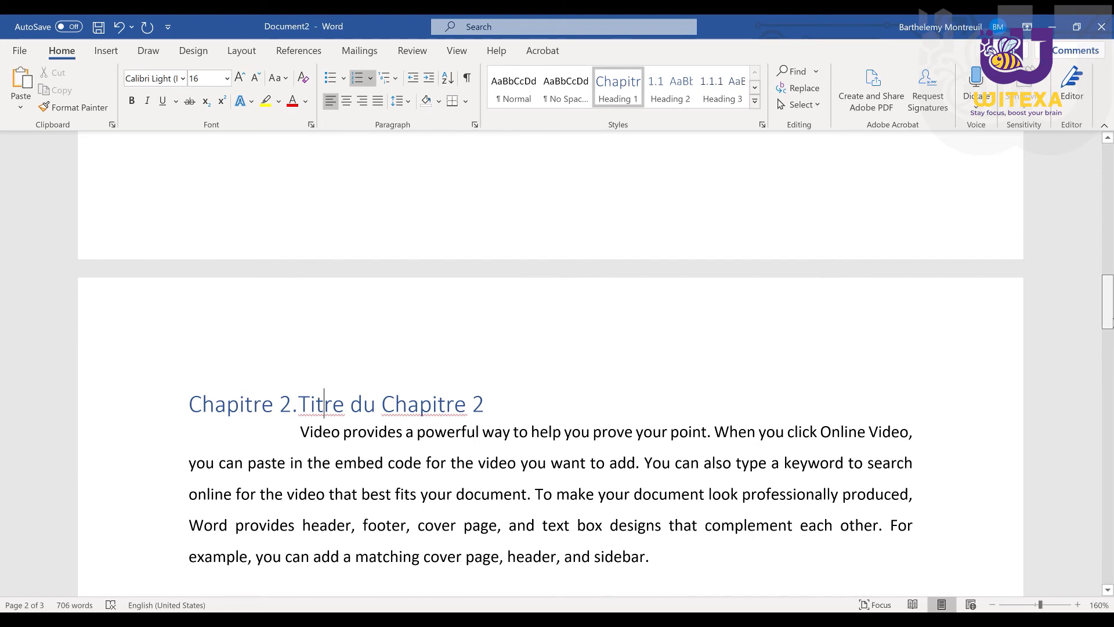
Add the title "Section 1 du Chapitre 2" above chapter 2's second paragraph and apply the Heading 2 style to it
scroll(401, 274, "down", 5)
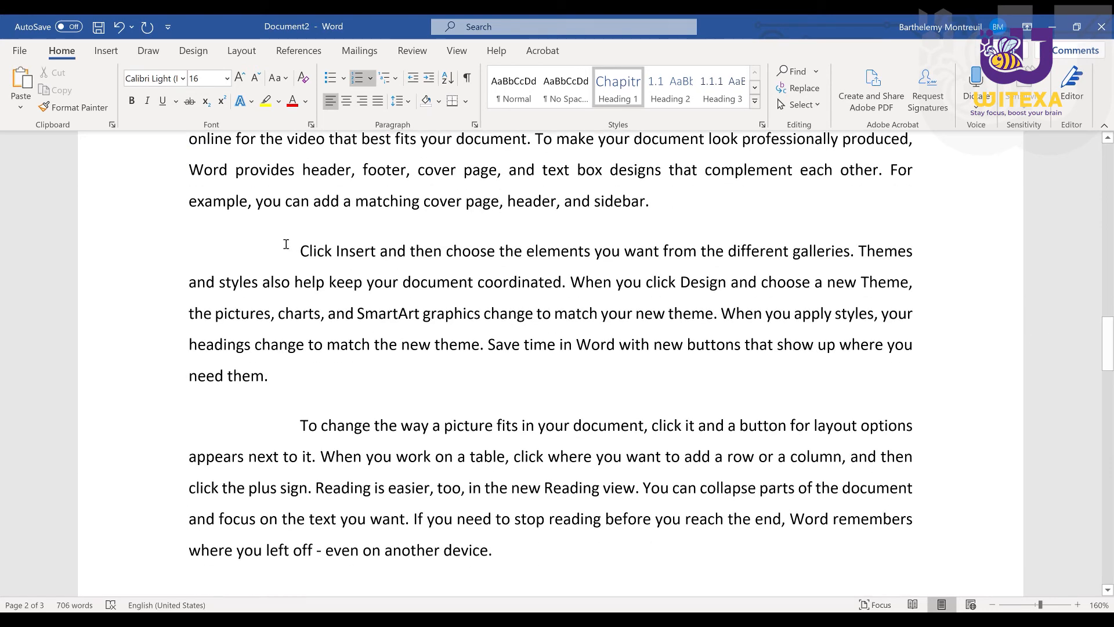
left_click(301, 252)
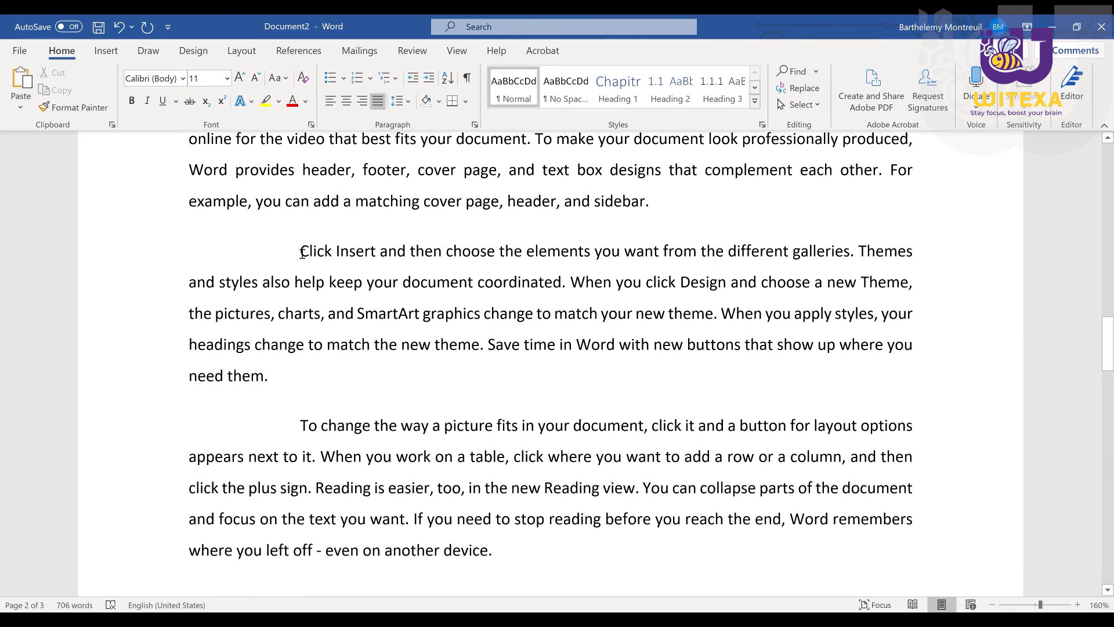
type("Section ")
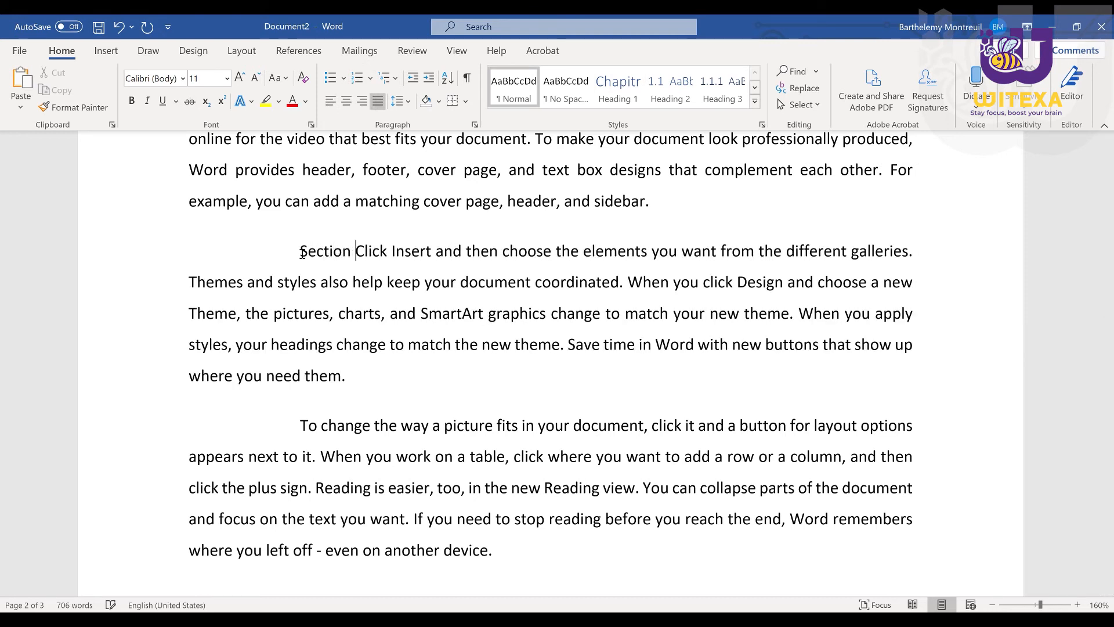
type("1 du C")
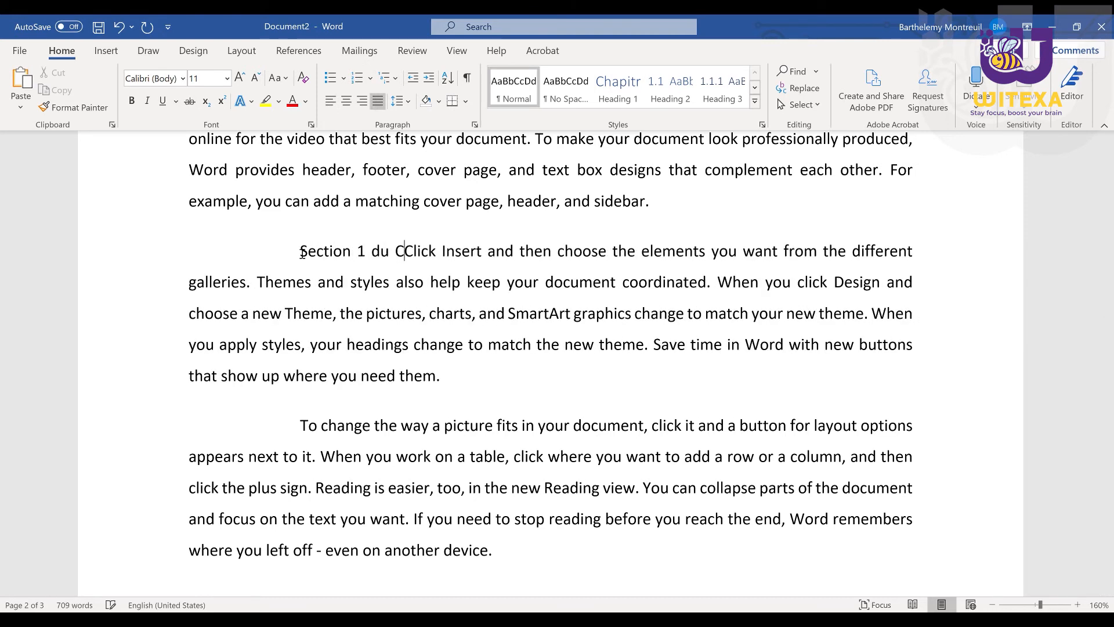
type("hapitre ")
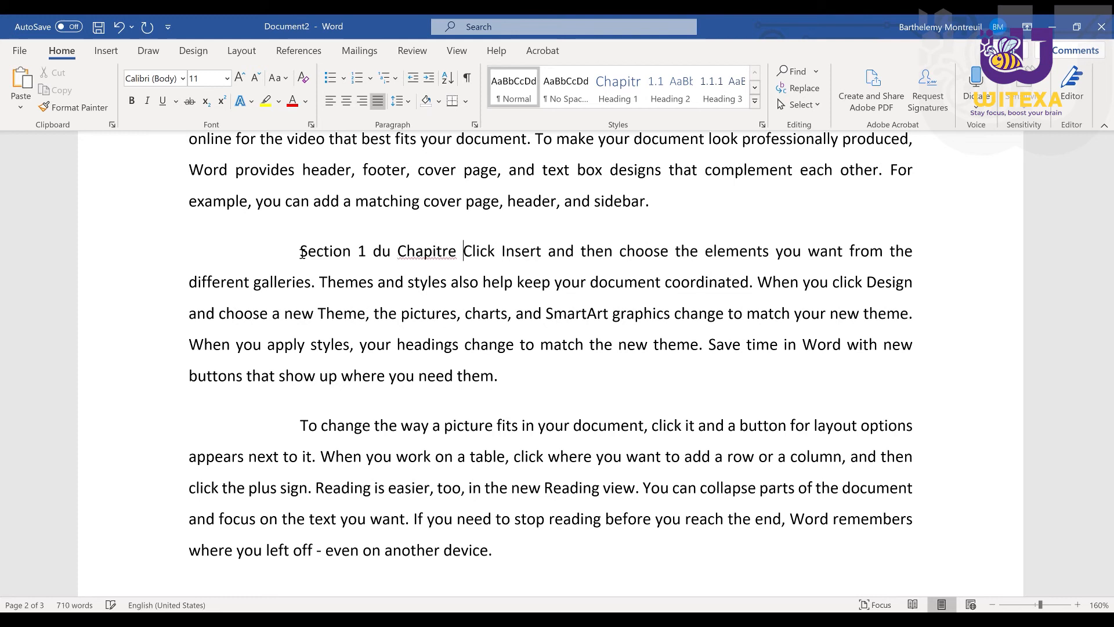
type("2")
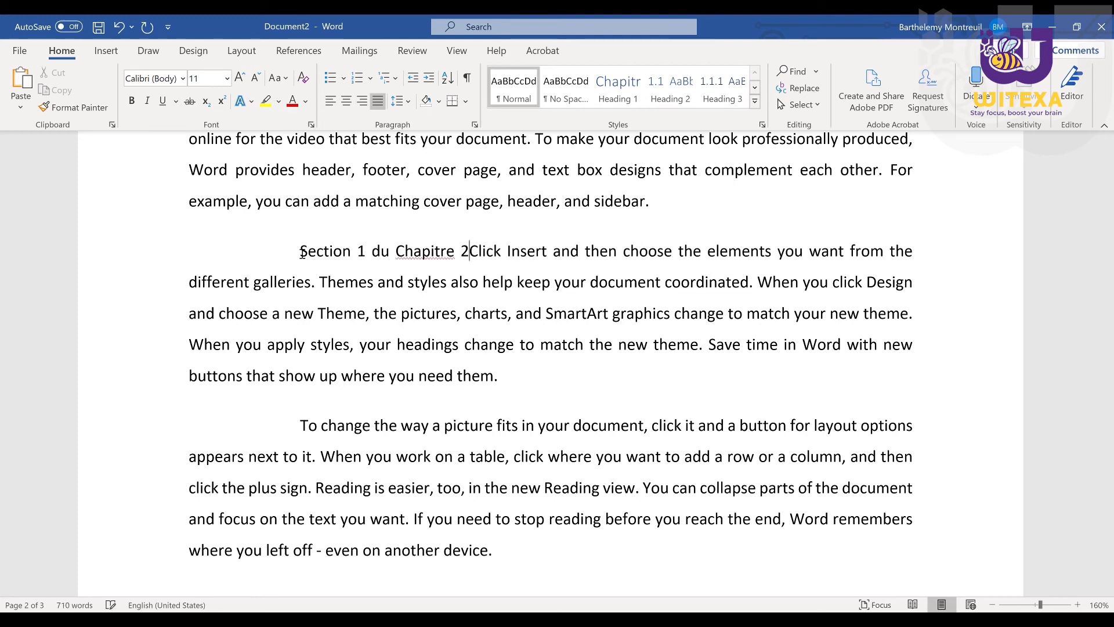
key("Return")
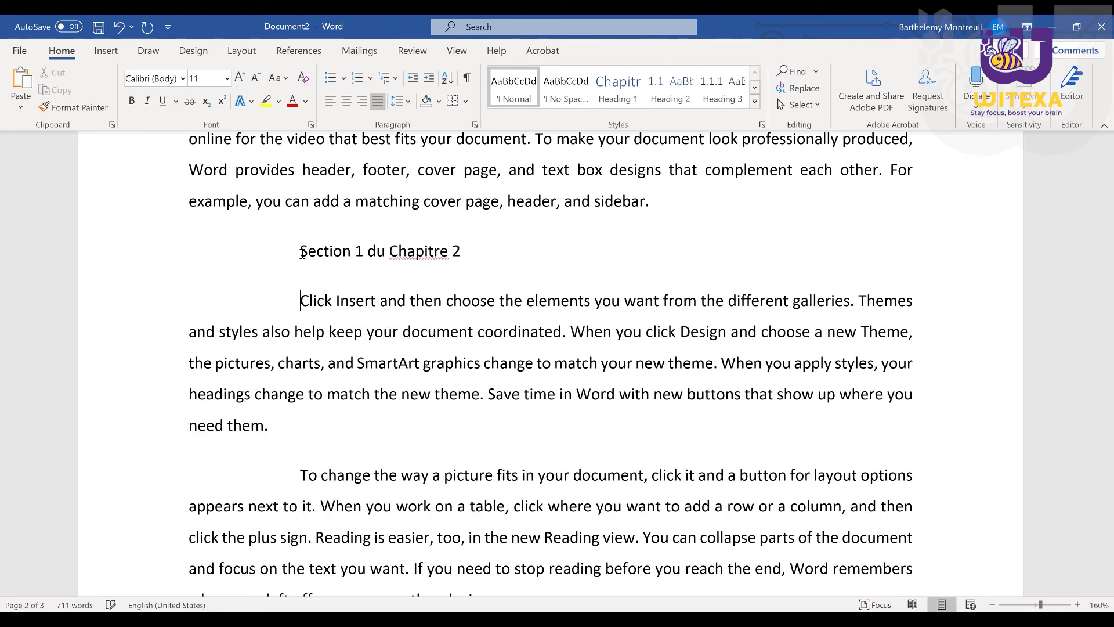
left_click(355, 251)
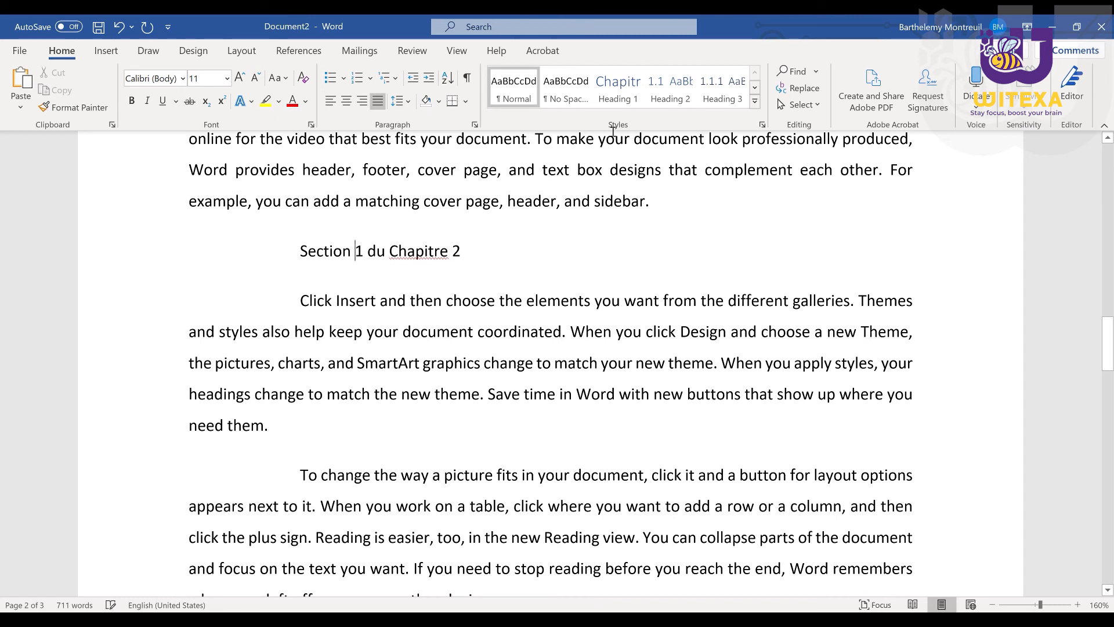
left_click(670, 90)
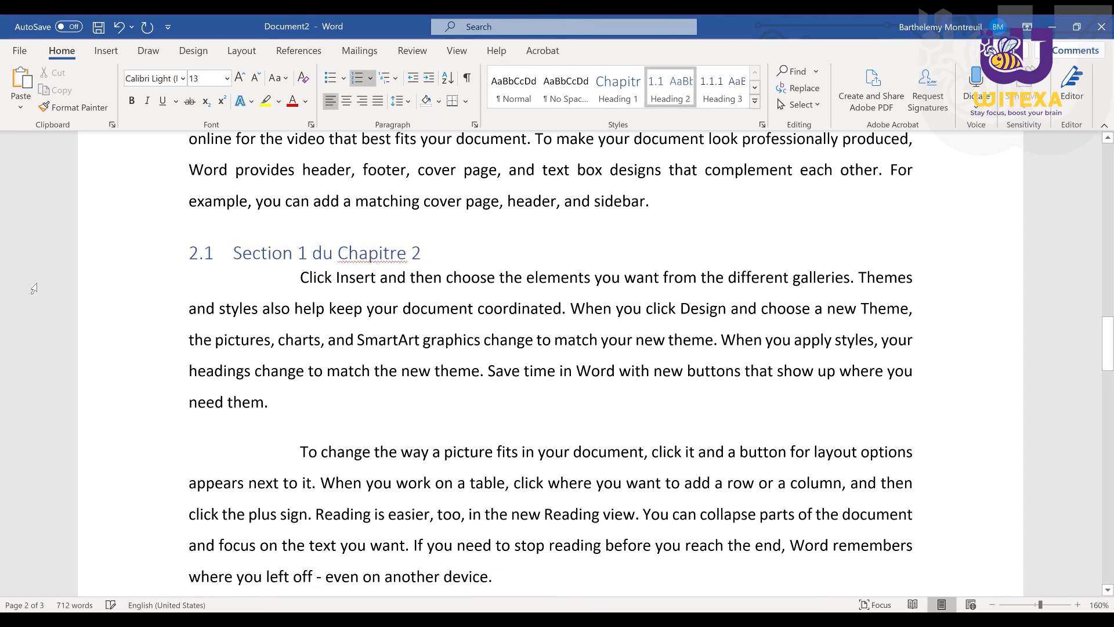
Add the title "Section 2 du Chapitre 2" above chapter 2's paragraph starting "To change the way" and apply the Heading 2 style to it
mouse_move(192, 254)
left_click(300, 453)
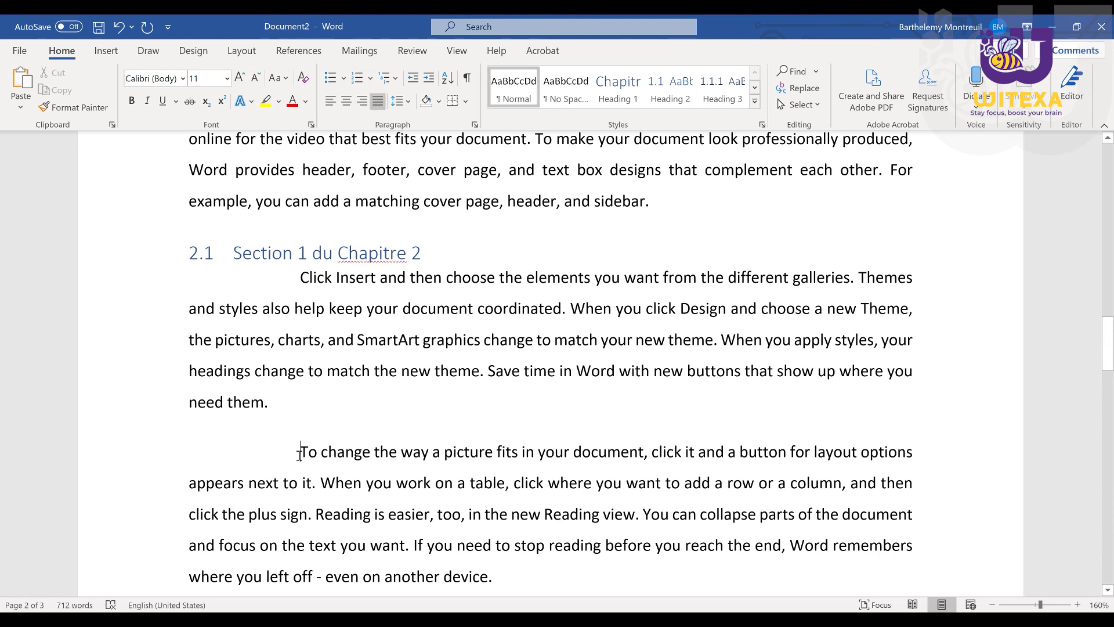
type("Section2")
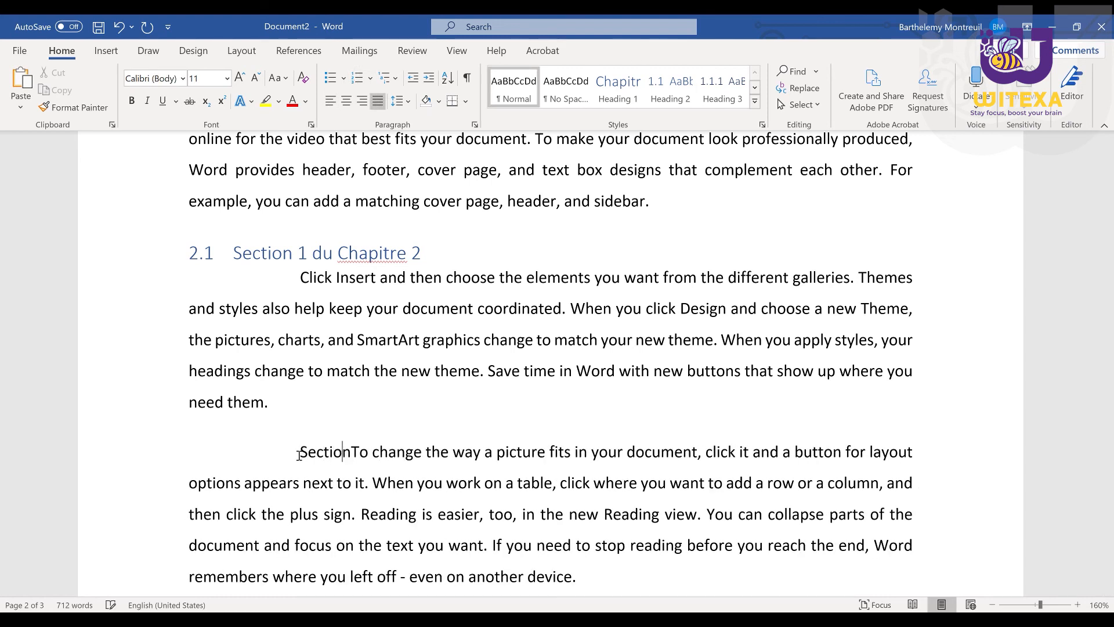
key("BackSpace")
type("2 du")
key("BackSpace")
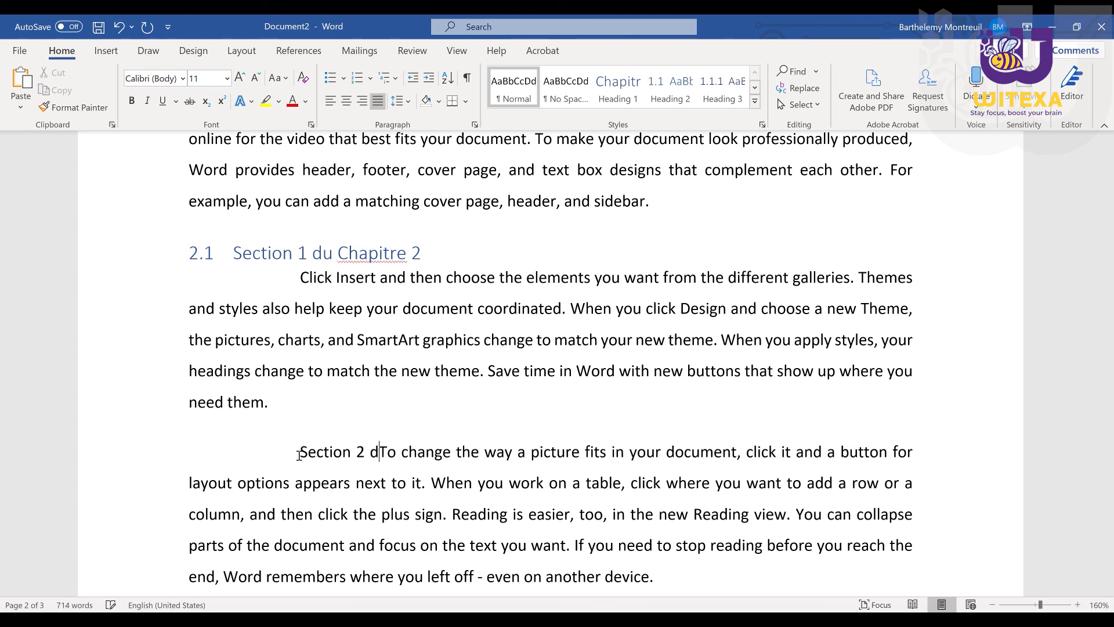
type("u Cha")
type("pitre 2")
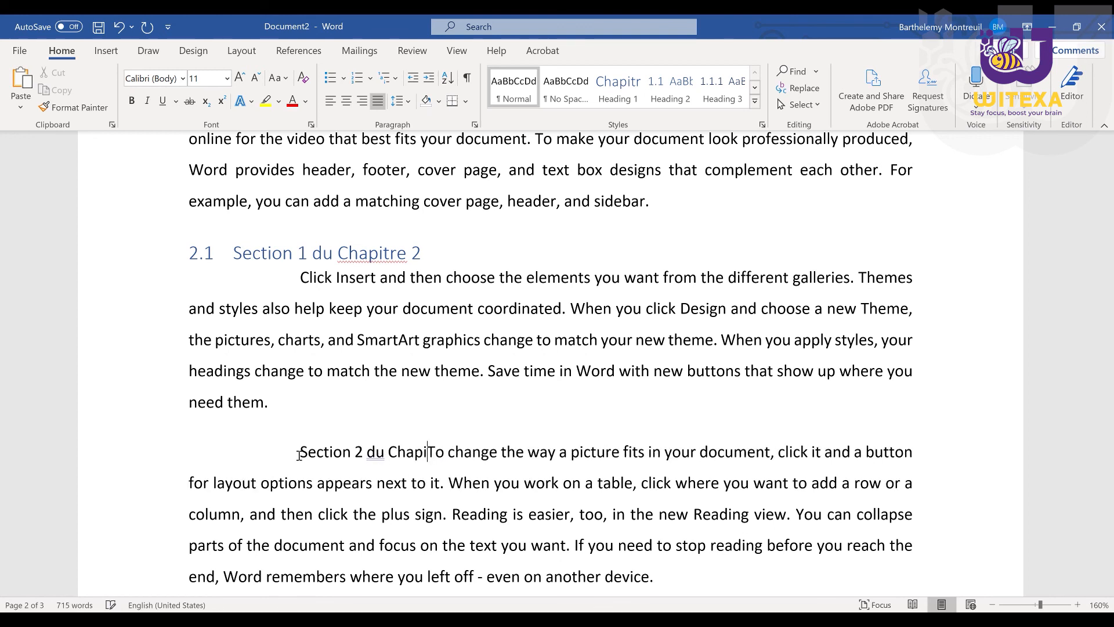
key("Return")
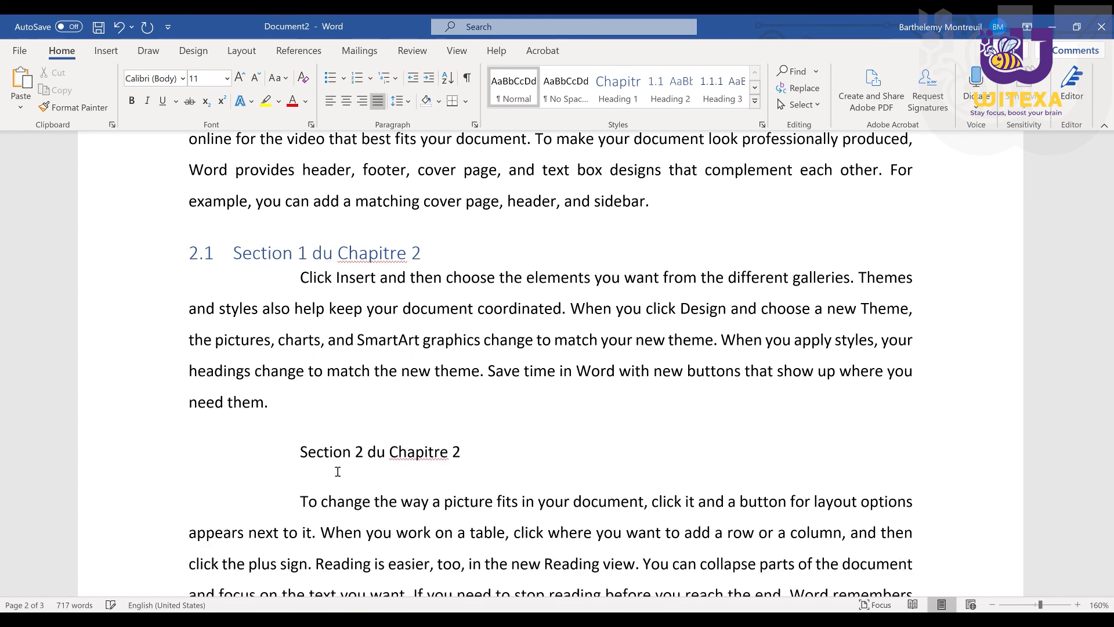
left_click(372, 459)
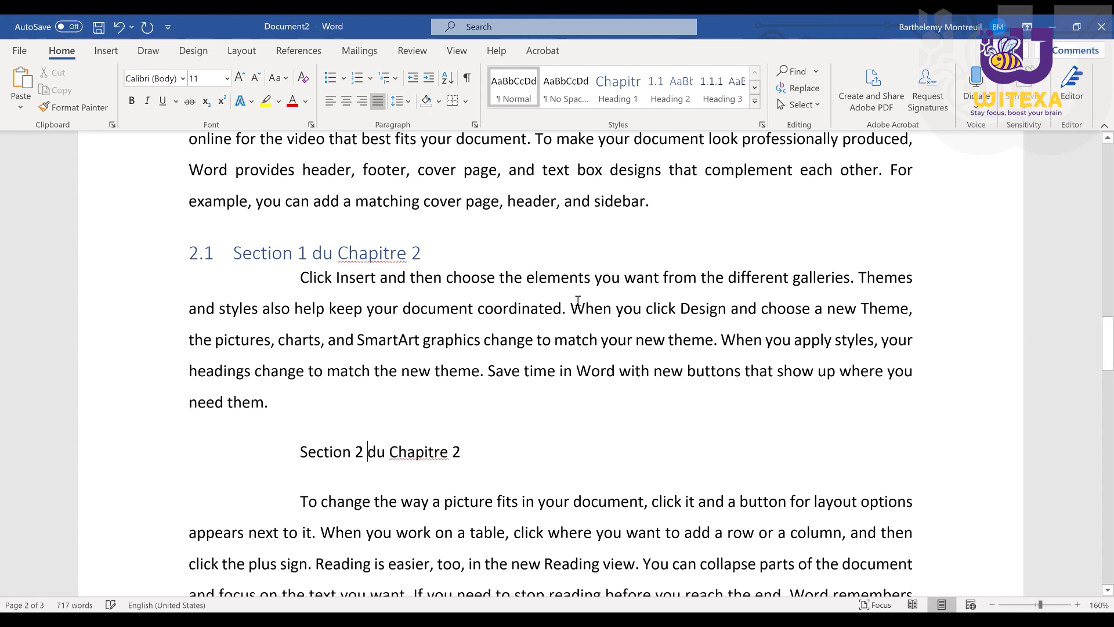
left_click(675, 102)
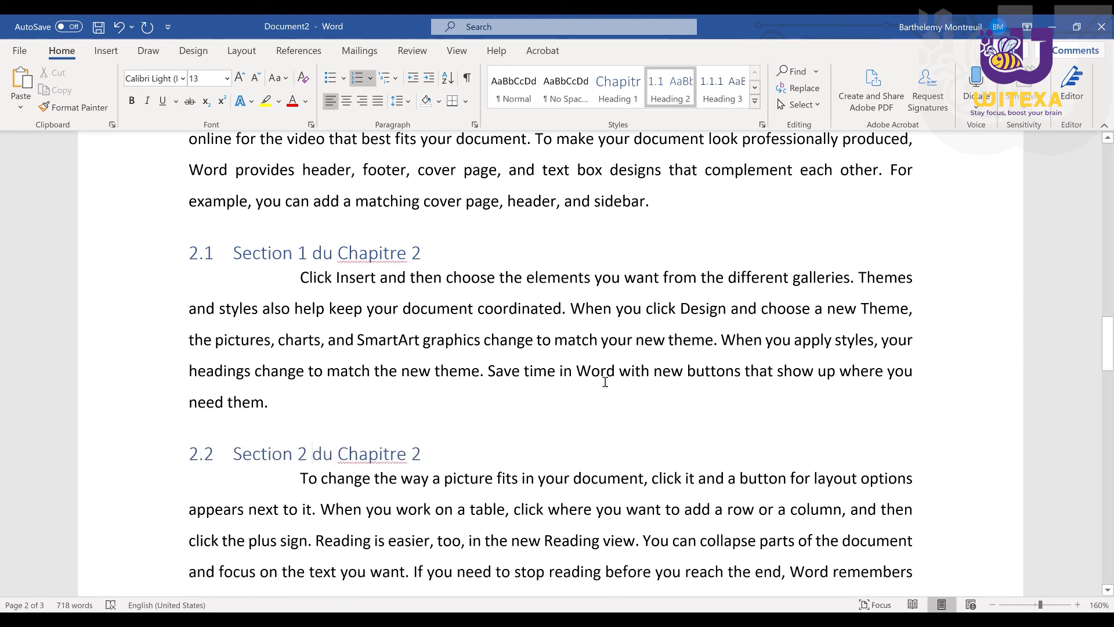